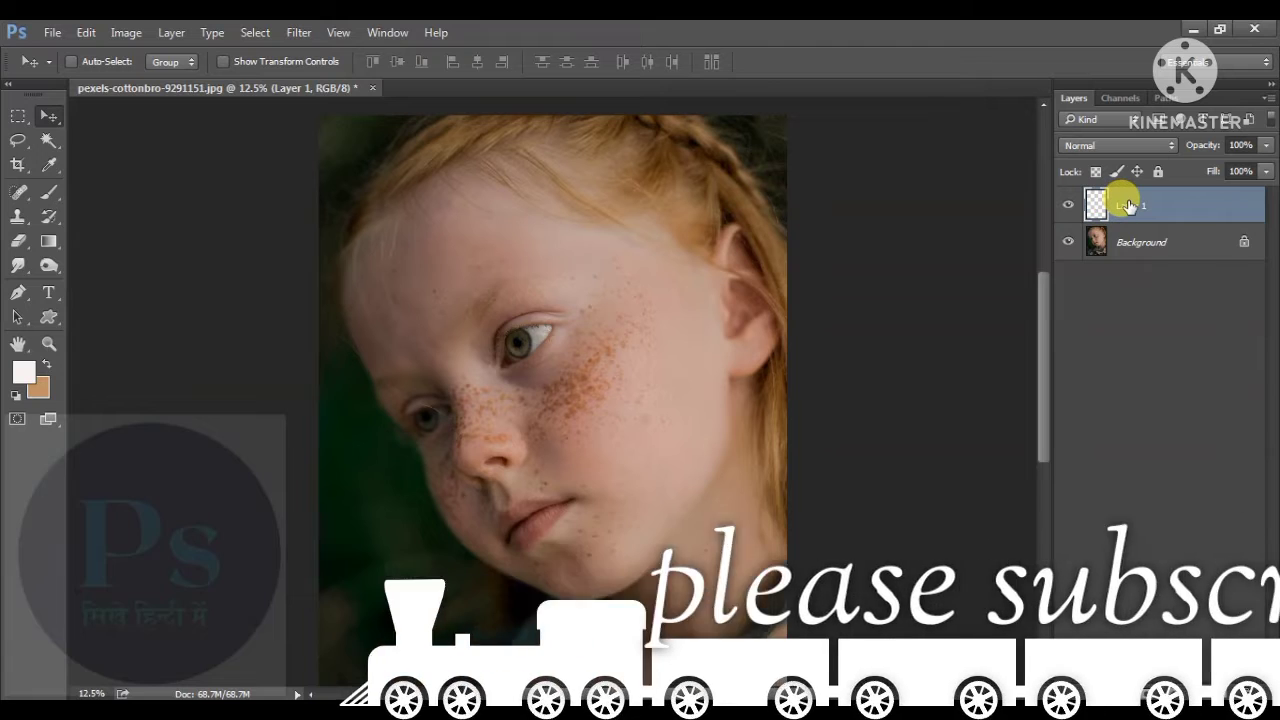
Activate the Spot Healing Brush with the Create Texture type for retouching on Layer 1.
{"action": "left_click", "coordinate": [21, 195]}
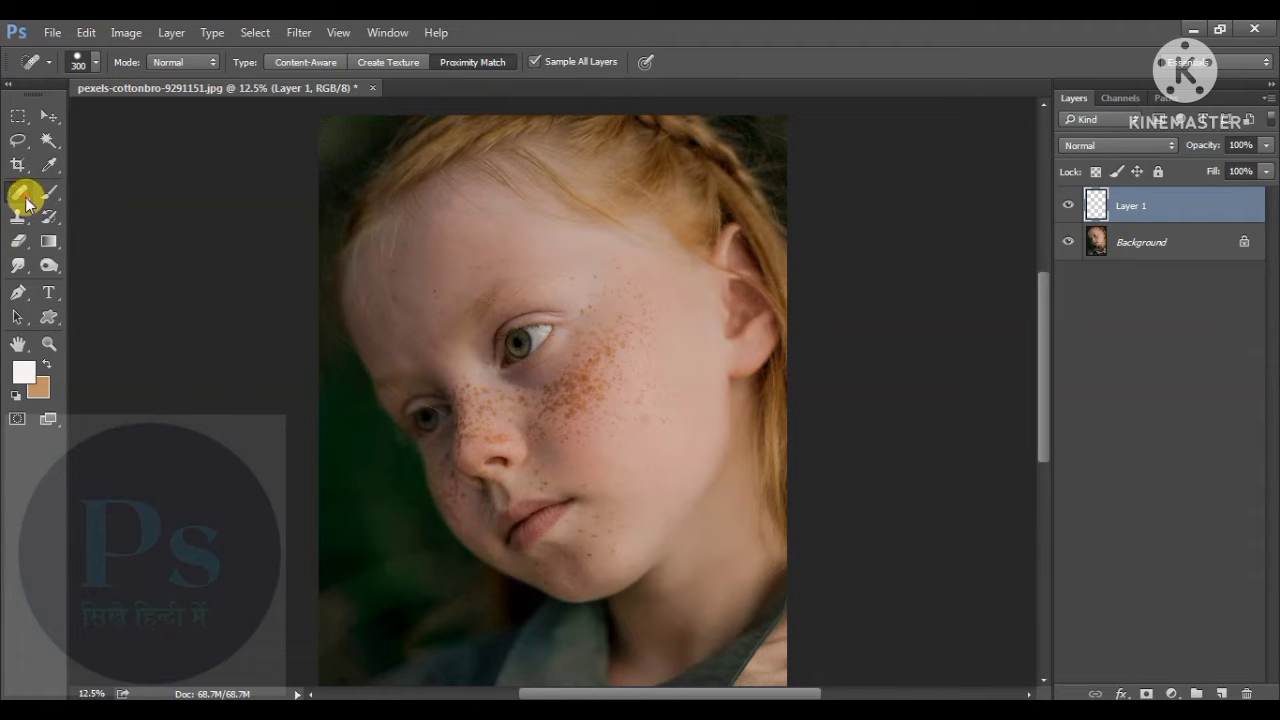
{"action": "right_click", "coordinate": [26, 200]}
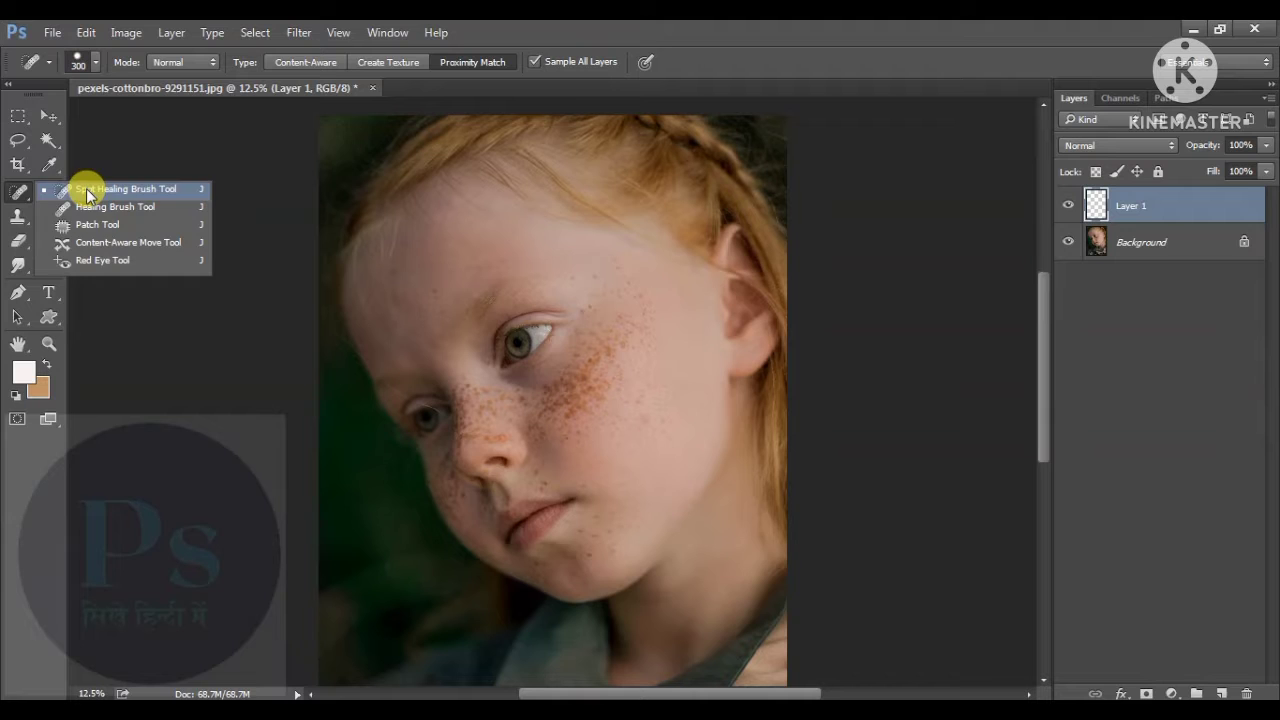
{"action": "left_click", "coordinate": [86, 188]}
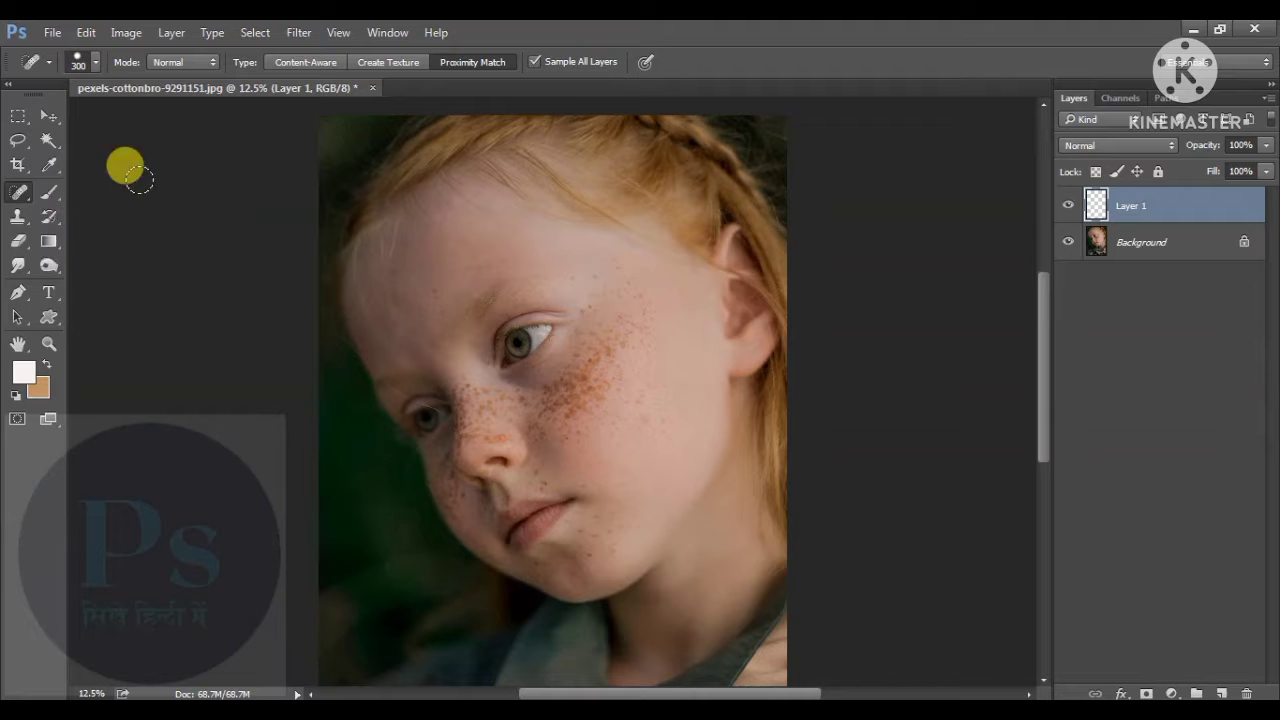
{"action": "left_click", "coordinate": [385, 64]}
{"action": "left_click", "coordinate": [392, 68]}
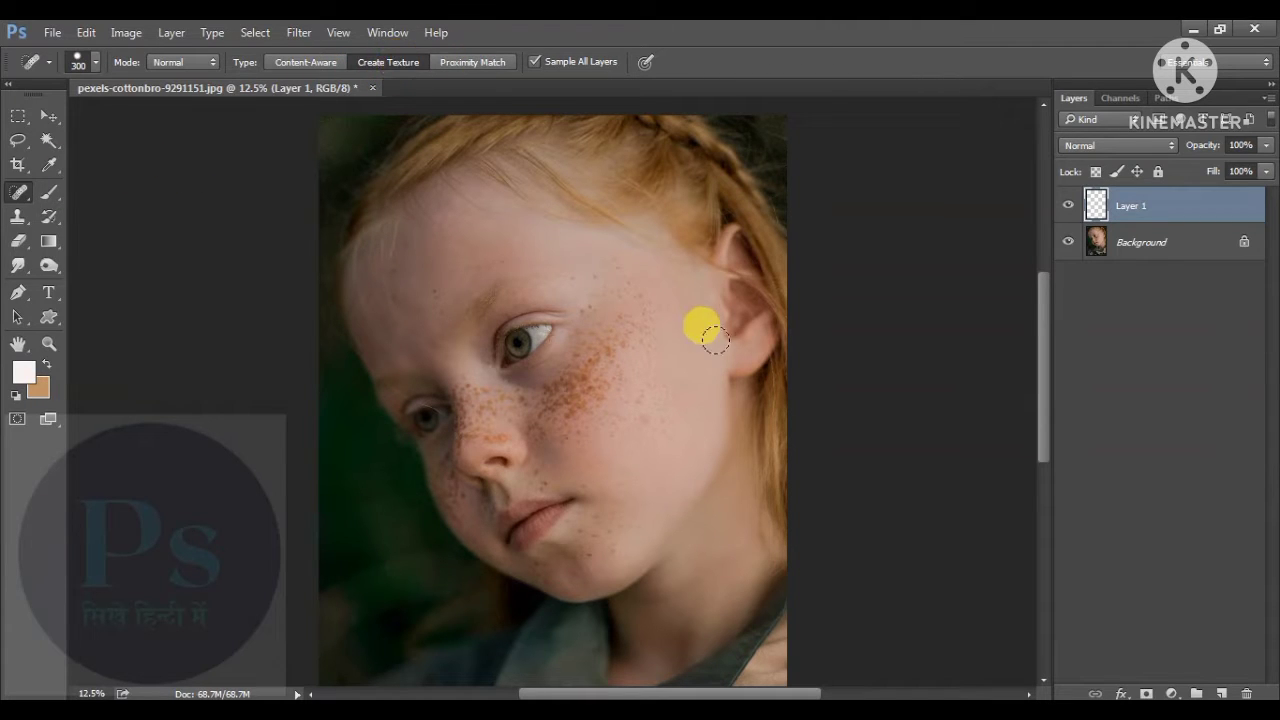
Heal the dense freckles on the cheek below and beside the nearer eye using a brush size of 200.
{"action": "key", "text": "ctrl+plus"}
{"action": "key", "text": "ctrl+plus"}
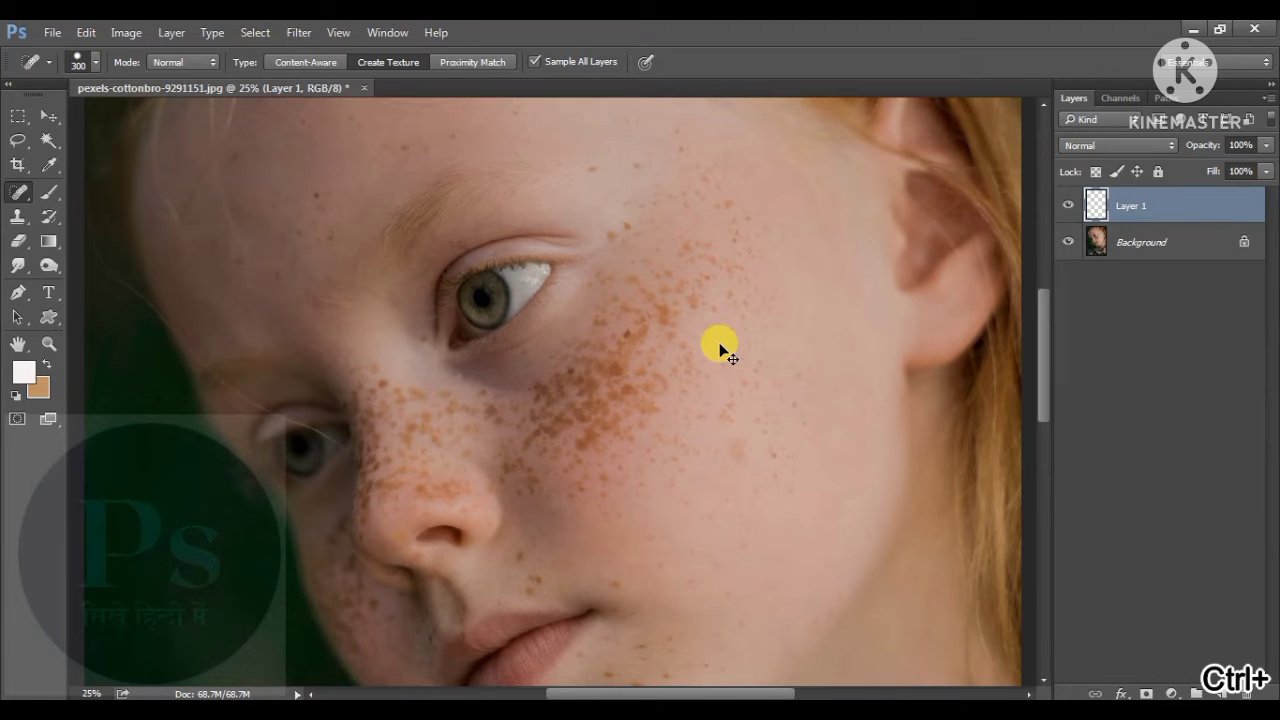
{"action": "scroll", "coordinate": [610, 272], "scroll_direction": "up", "scroll_amount": 3}
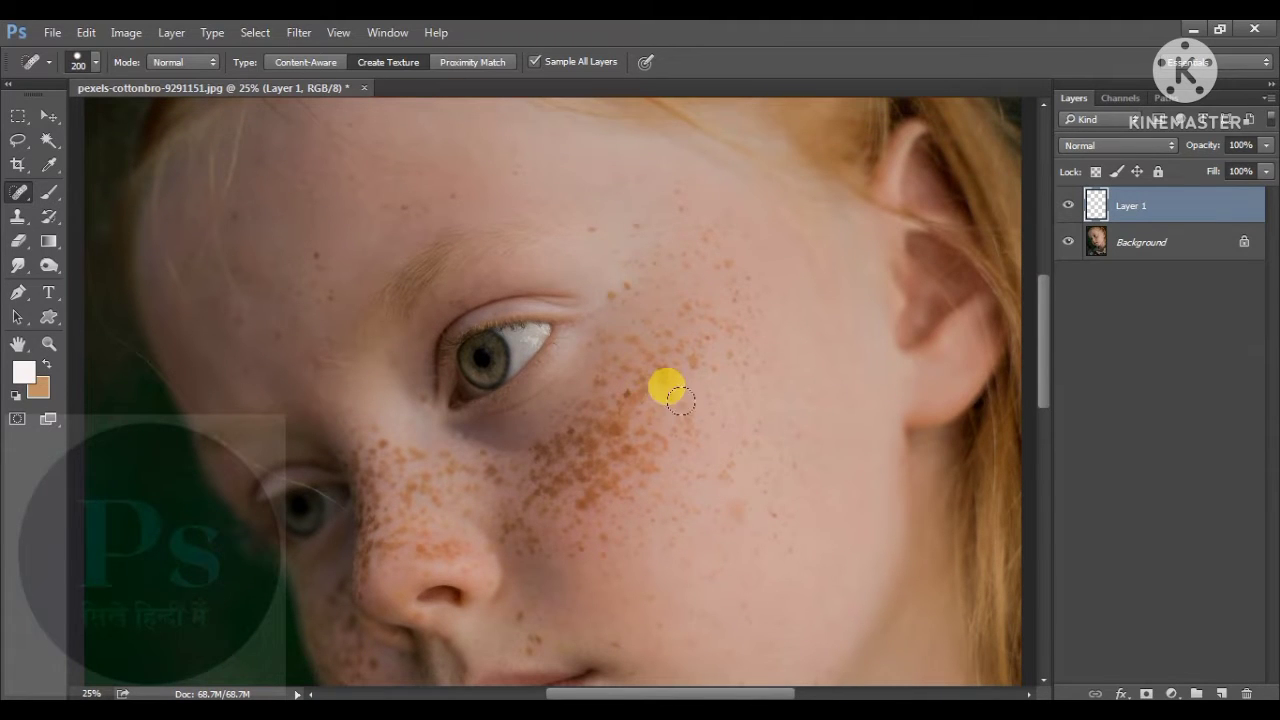
{"action": "left_click_drag", "start_coordinate": [690, 318], "coordinate": [652, 345]}
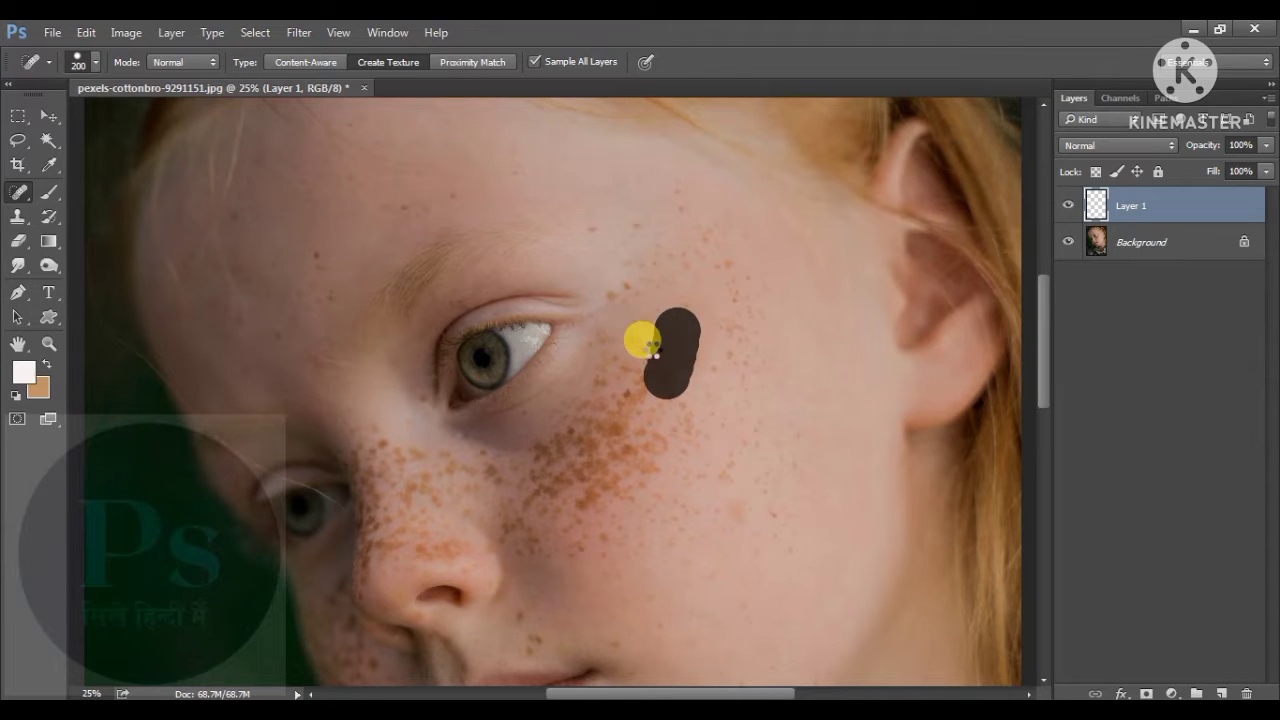
{"action": "mouse_move", "coordinate": [640, 392]}
{"action": "left_mouse_down"}
{"action": "mouse_move", "coordinate": [568, 454]}
{"action": "mouse_move", "coordinate": [545, 446]}
{"action": "mouse_move", "coordinate": [609, 413]}
{"action": "mouse_move", "coordinate": [582, 480]}
{"action": "mouse_move", "coordinate": [622, 515]}
{"action": "mouse_move", "coordinate": [589, 496]}
{"action": "mouse_move", "coordinate": [542, 502]}
{"action": "mouse_move", "coordinate": [533, 473]}
{"action": "mouse_move", "coordinate": [634, 536]}
{"action": "mouse_move", "coordinate": [647, 517]}
{"action": "mouse_move", "coordinate": [707, 535]}
{"action": "mouse_move", "coordinate": [732, 507]}
{"action": "mouse_move", "coordinate": [717, 488]}
{"action": "mouse_move", "coordinate": [705, 514]}
{"action": "mouse_move", "coordinate": [705, 444]}
{"action": "mouse_move", "coordinate": [692, 461]}
{"action": "mouse_move", "coordinate": [676, 395]}
{"action": "mouse_move", "coordinate": [742, 337]}
{"action": "mouse_move", "coordinate": [685, 380]}
{"action": "mouse_move", "coordinate": [650, 377]}
{"action": "mouse_move", "coordinate": [704, 287]}
{"action": "mouse_move", "coordinate": [737, 346]}
{"action": "mouse_move", "coordinate": [756, 455]}
{"action": "mouse_move", "coordinate": [788, 464]}
{"action": "mouse_move", "coordinate": [763, 492]}
{"action": "mouse_move", "coordinate": [823, 421]}
{"action": "left_mouse_up"}
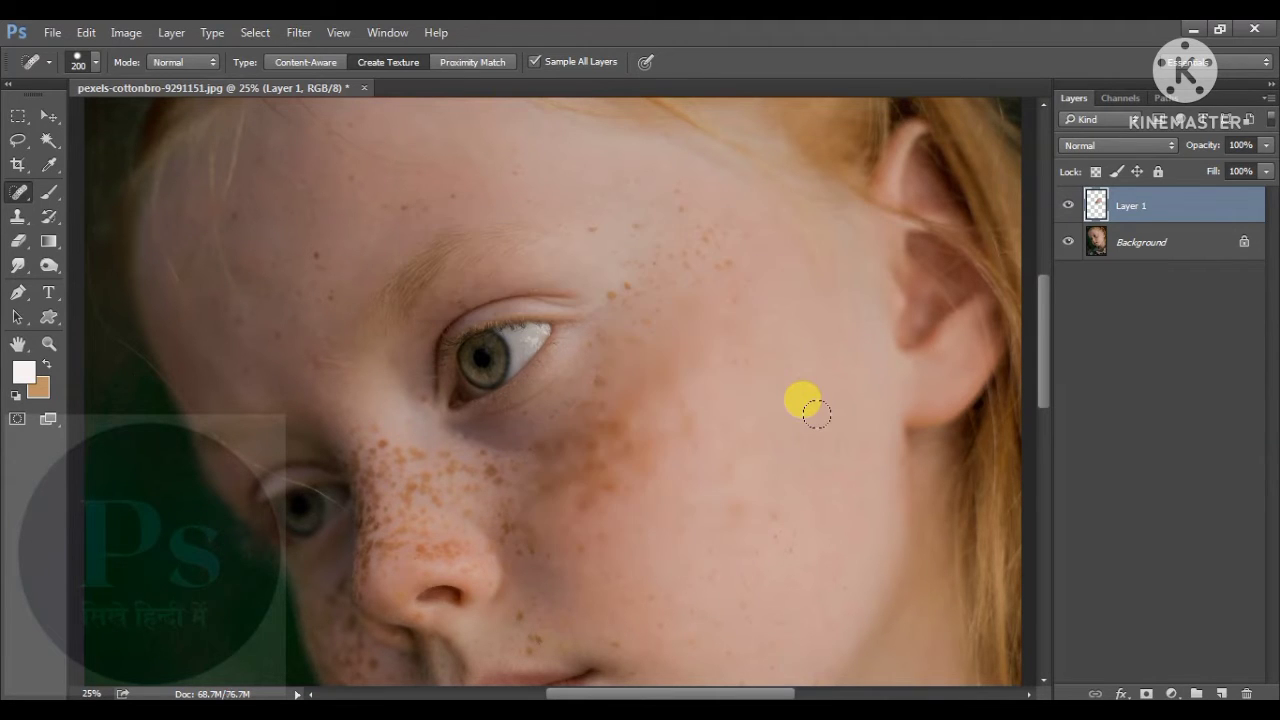
{"action": "mouse_move", "coordinate": [638, 268]}
{"action": "left_mouse_down"}
{"action": "mouse_move", "coordinate": [636, 388]}
{"action": "mouse_move", "coordinate": [600, 380]}
{"action": "mouse_move", "coordinate": [558, 421]}
{"action": "mouse_move", "coordinate": [483, 458]}
{"action": "mouse_move", "coordinate": [486, 480]}
{"action": "mouse_move", "coordinate": [522, 490]}
{"action": "mouse_move", "coordinate": [522, 523]}
{"action": "mouse_move", "coordinate": [572, 518]}
{"action": "mouse_move", "coordinate": [546, 468]}
{"action": "mouse_move", "coordinate": [618, 456]}
{"action": "mouse_move", "coordinate": [596, 480]}
{"action": "mouse_move", "coordinate": [506, 476]}
{"action": "mouse_move", "coordinate": [525, 448]}
{"action": "mouse_move", "coordinate": [656, 476]}
{"action": "left_mouse_up"}
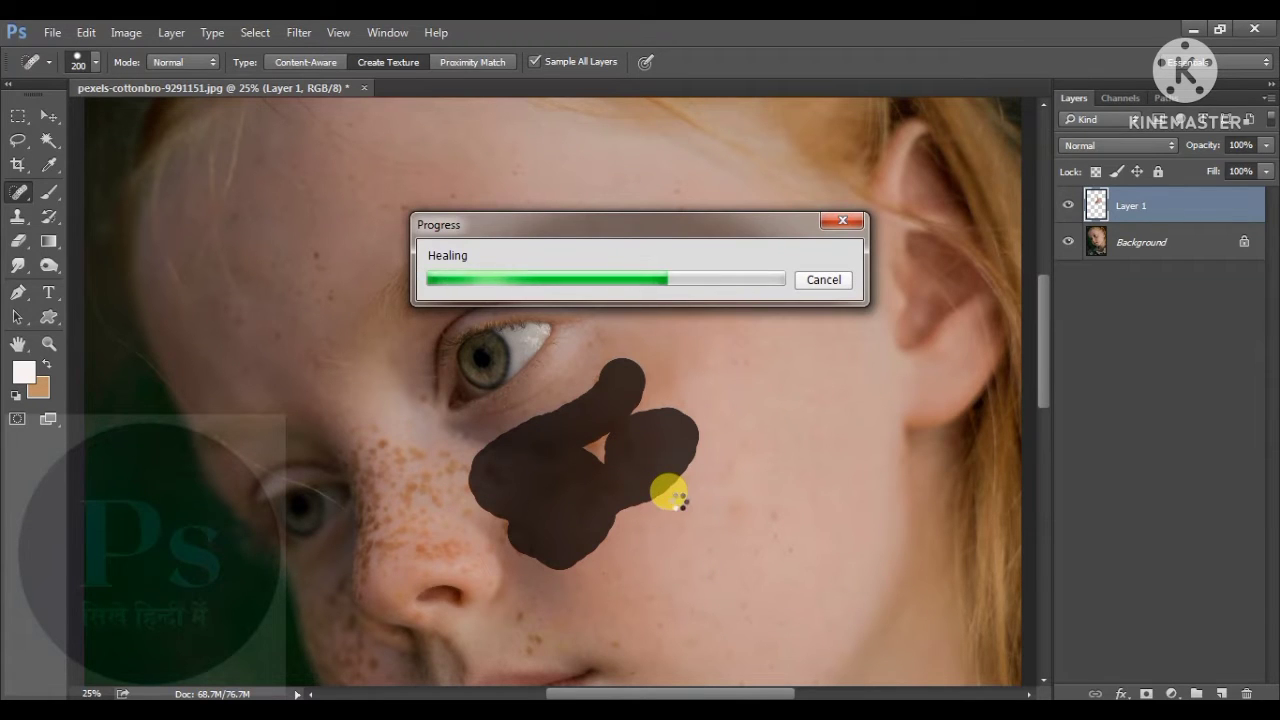
Heal the freckles around the temple and the leftover spots on the upper and middle cheek.
{"action": "left_click_drag", "start_coordinate": [684, 216], "coordinate": [680, 256]}
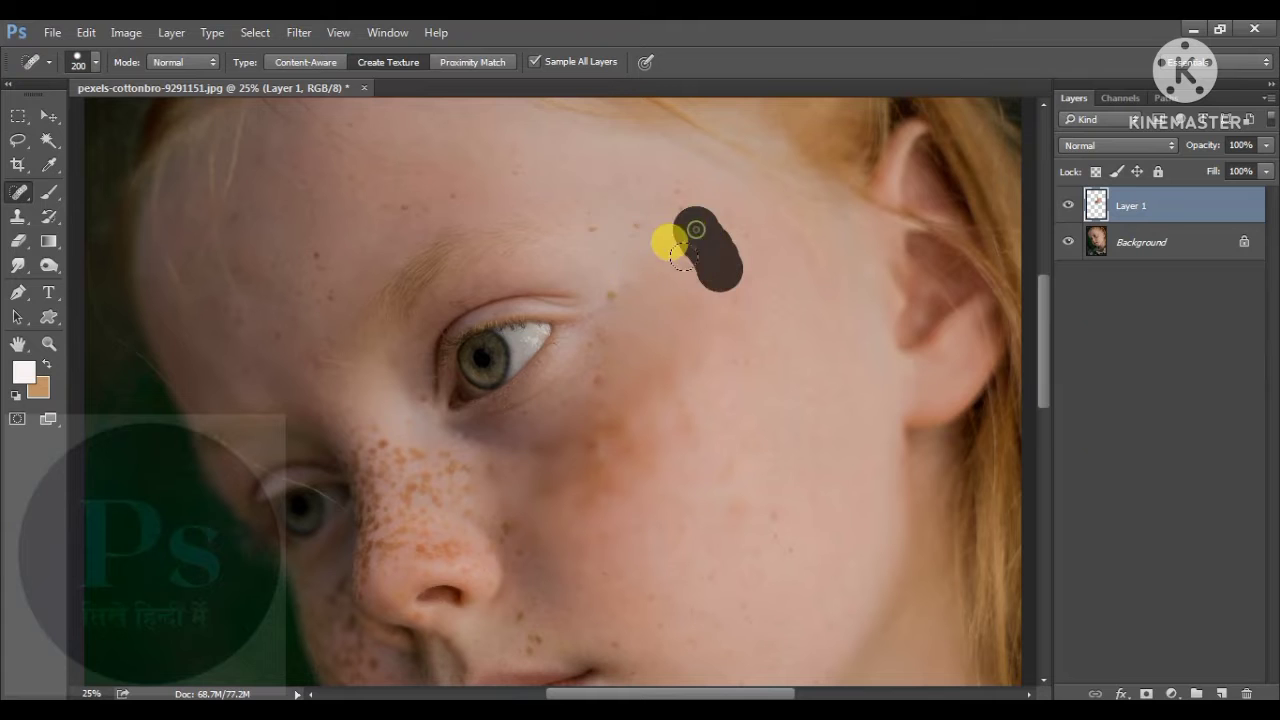
{"action": "mouse_move", "coordinate": [587, 212]}
{"action": "left_mouse_down"}
{"action": "mouse_move", "coordinate": [686, 242]}
{"action": "mouse_move", "coordinate": [645, 168]}
{"action": "mouse_move", "coordinate": [622, 190]}
{"action": "mouse_move", "coordinate": [687, 205]}
{"action": "mouse_move", "coordinate": [717, 243]}
{"action": "mouse_move", "coordinate": [715, 288]}
{"action": "mouse_move", "coordinate": [734, 232]}
{"action": "mouse_move", "coordinate": [770, 304]}
{"action": "mouse_move", "coordinate": [738, 382]}
{"action": "left_mouse_up"}
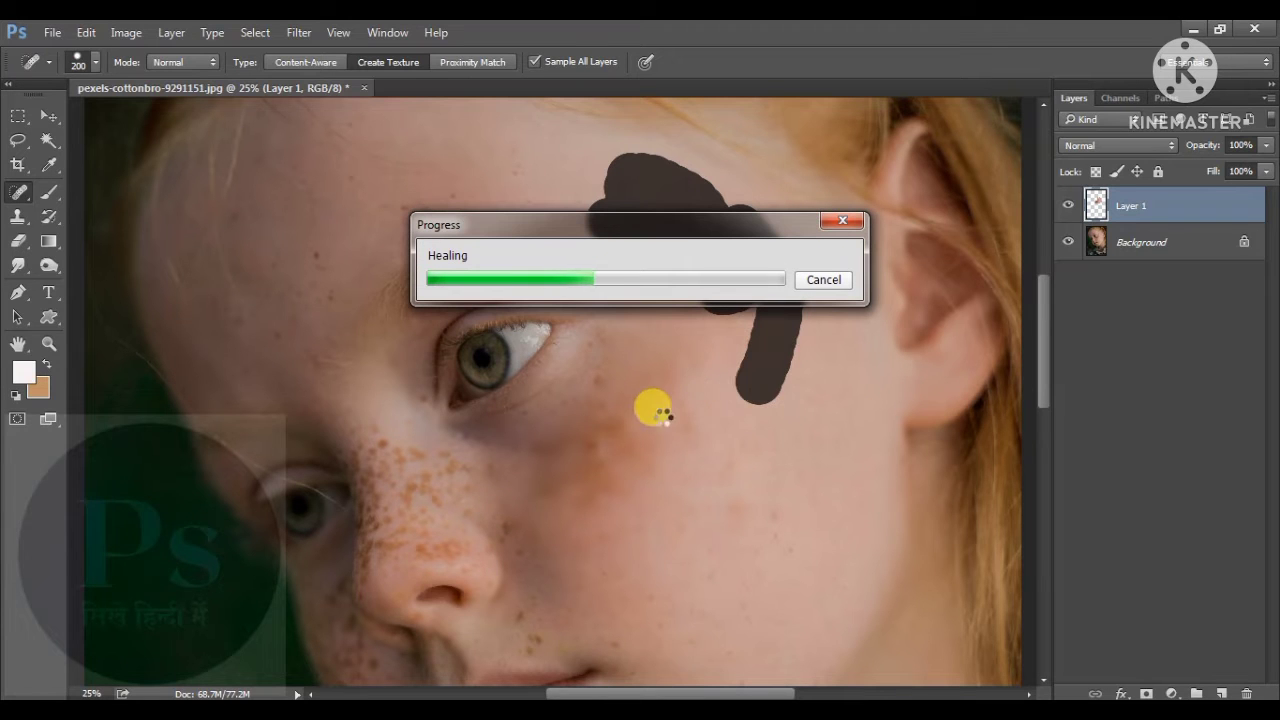
{"action": "mouse_move", "coordinate": [614, 342]}
{"action": "left_mouse_down"}
{"action": "mouse_move", "coordinate": [554, 411]}
{"action": "mouse_move", "coordinate": [577, 399]}
{"action": "mouse_move", "coordinate": [598, 418]}
{"action": "mouse_move", "coordinate": [585, 408]}
{"action": "mouse_move", "coordinate": [525, 451]}
{"action": "mouse_move", "coordinate": [575, 462]}
{"action": "left_mouse_up"}
{"action": "left_click_drag", "start_coordinate": [686, 398], "coordinate": [713, 453]}
{"action": "left_click", "coordinate": [624, 295]}
{"action": "mouse_move", "coordinate": [751, 508]}
{"action": "left_mouse_down"}
{"action": "mouse_move", "coordinate": [777, 576]}
{"action": "mouse_move", "coordinate": [703, 594]}
{"action": "left_mouse_up"}
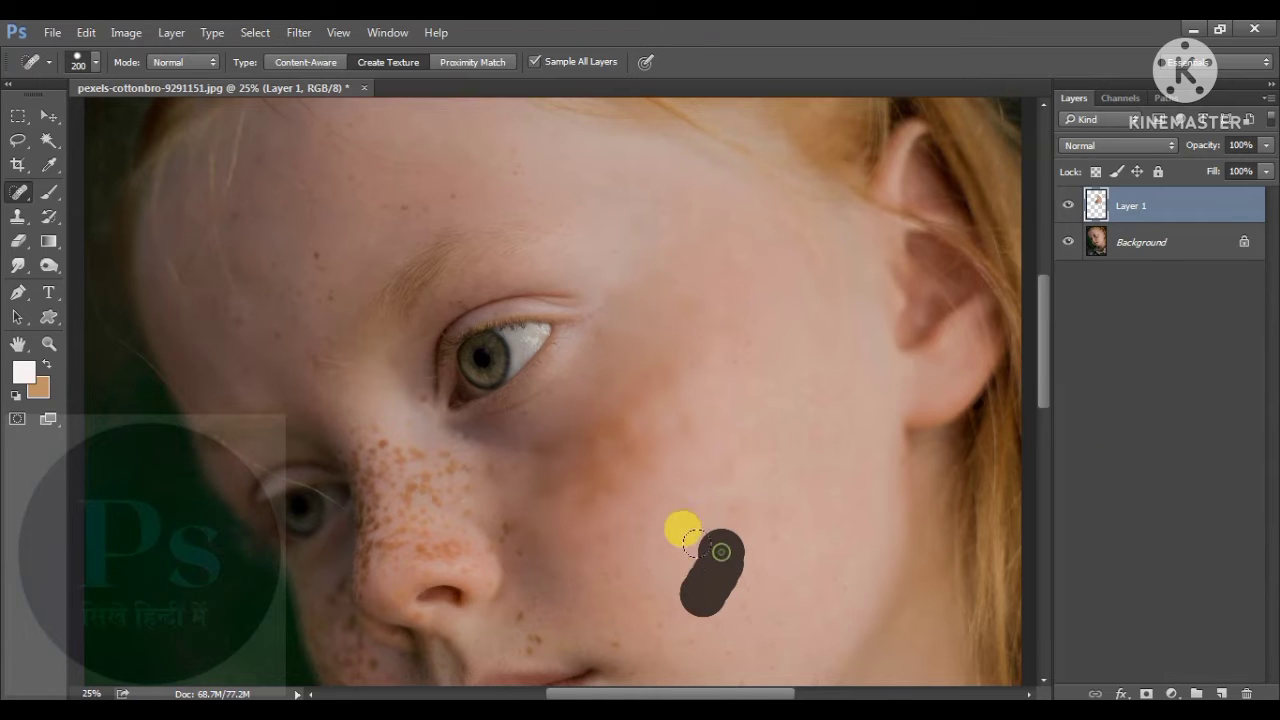
Heal the freckles and small spots across the whole forehead, from above the eyebrow to the far edge.
{"action": "mouse_move", "coordinate": [340, 209]}
{"action": "left_mouse_down"}
{"action": "mouse_move", "coordinate": [317, 290]}
{"action": "mouse_move", "coordinate": [319, 228]}
{"action": "mouse_move", "coordinate": [346, 203]}
{"action": "mouse_move", "coordinate": [497, 178]}
{"action": "mouse_move", "coordinate": [499, 150]}
{"action": "mouse_move", "coordinate": [297, 180]}
{"action": "mouse_move", "coordinate": [275, 155]}
{"action": "mouse_move", "coordinate": [255, 200]}
{"action": "left_mouse_up"}
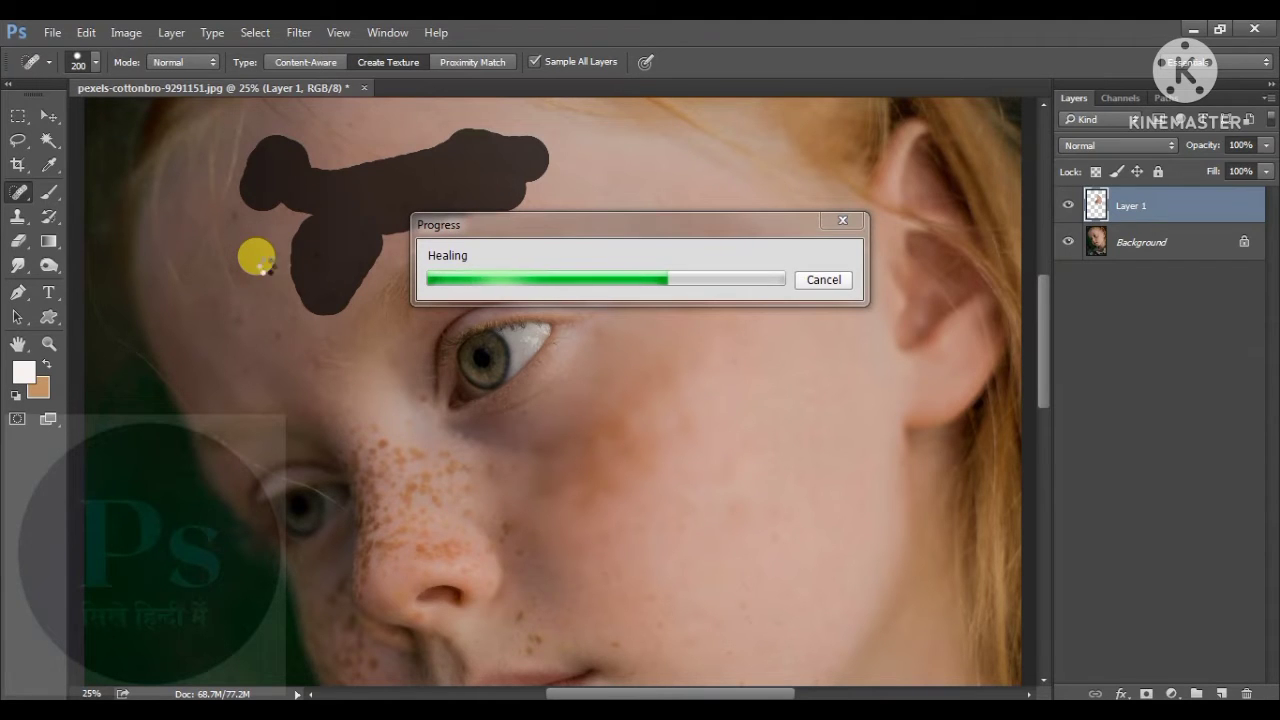
{"action": "left_click", "coordinate": [439, 183]}
{"action": "left_click", "coordinate": [529, 190]}
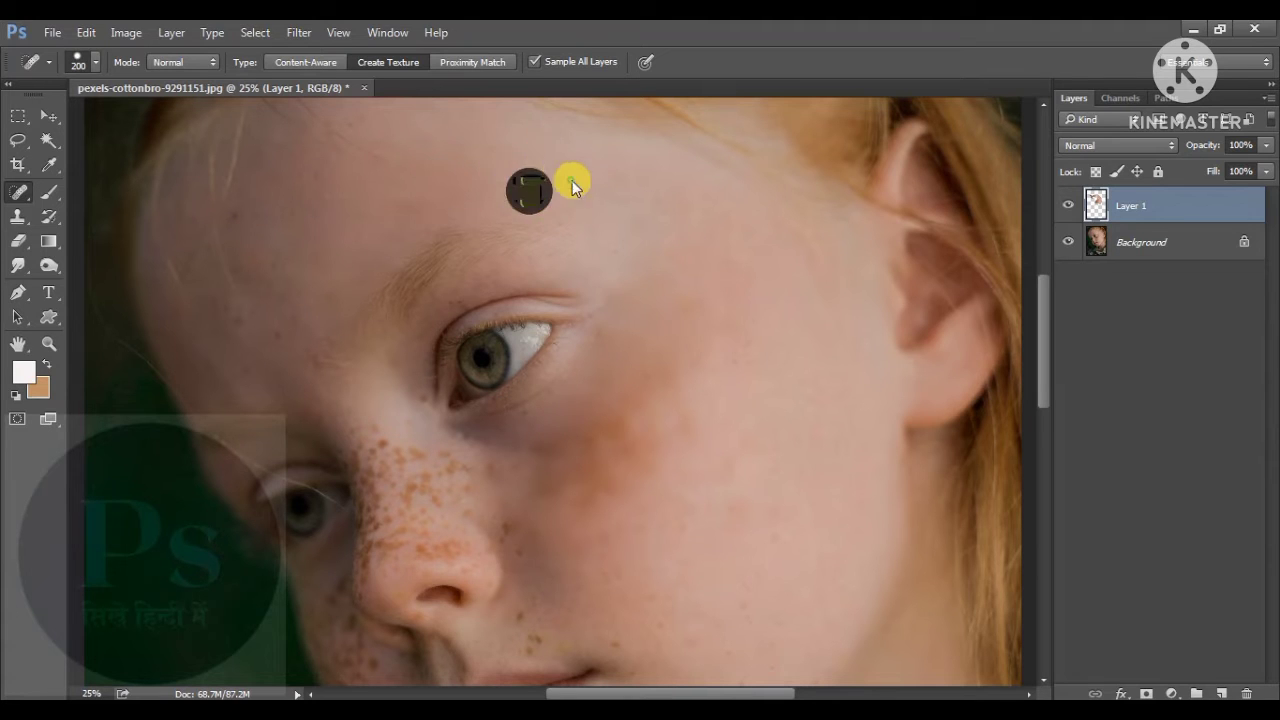
{"action": "left_click", "coordinate": [330, 122]}
{"action": "left_click", "coordinate": [384, 156]}
{"action": "left_click", "coordinate": [303, 223]}
{"action": "left_click", "coordinate": [292, 268]}
{"action": "left_click", "coordinate": [275, 300]}
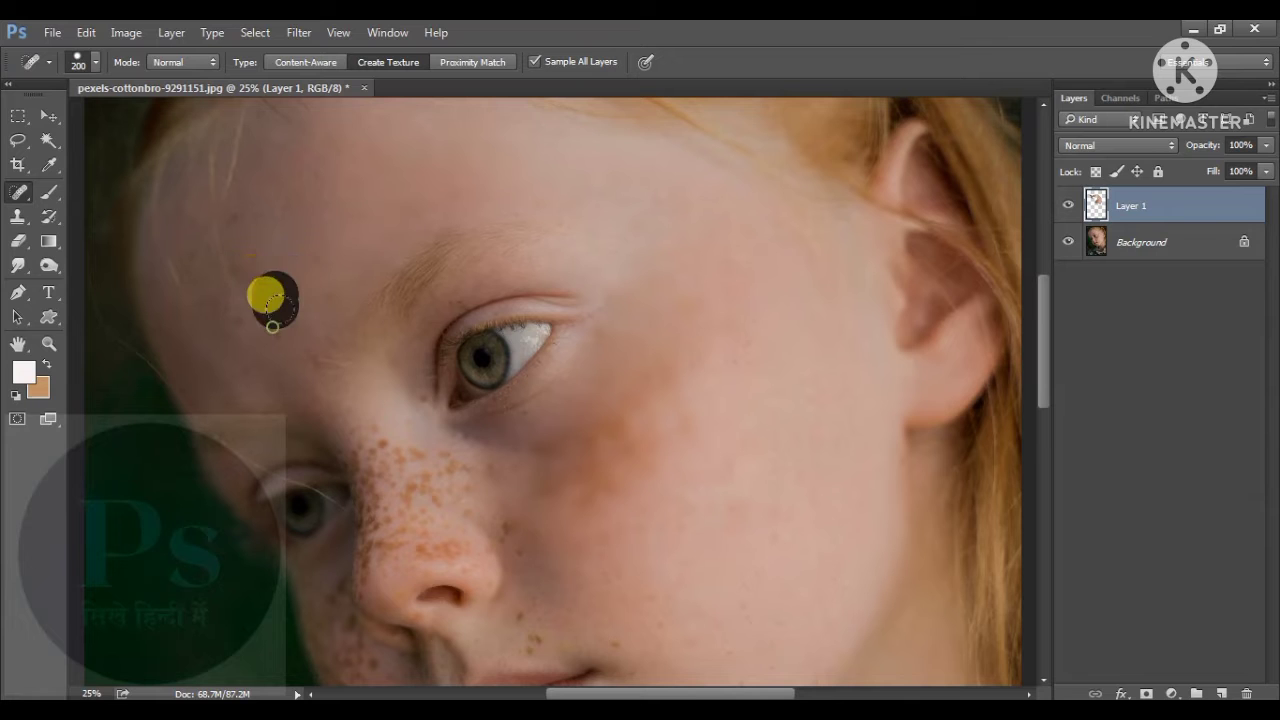
{"action": "left_click", "coordinate": [271, 326]}
{"action": "left_click", "coordinate": [300, 311]}
{"action": "left_click", "coordinate": [235, 320]}
{"action": "left_click", "coordinate": [245, 351]}
{"action": "left_click", "coordinate": [248, 212]}
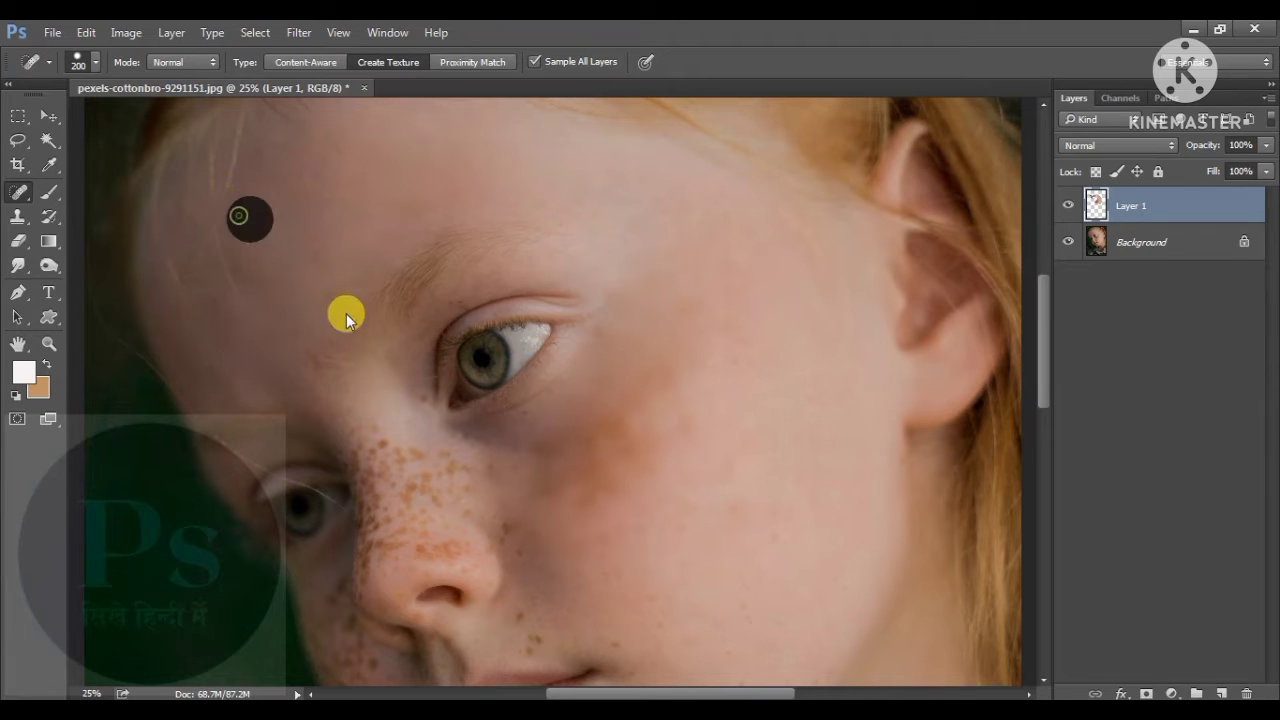
Heal the freckles on the lower cheek and chin beside the corner of the mouth.
{"action": "scroll", "coordinate": [615, 335], "scroll_direction": "down", "scroll_amount": 2}
{"action": "scroll", "coordinate": [624, 330], "scroll_direction": "down", "scroll_amount": 2}
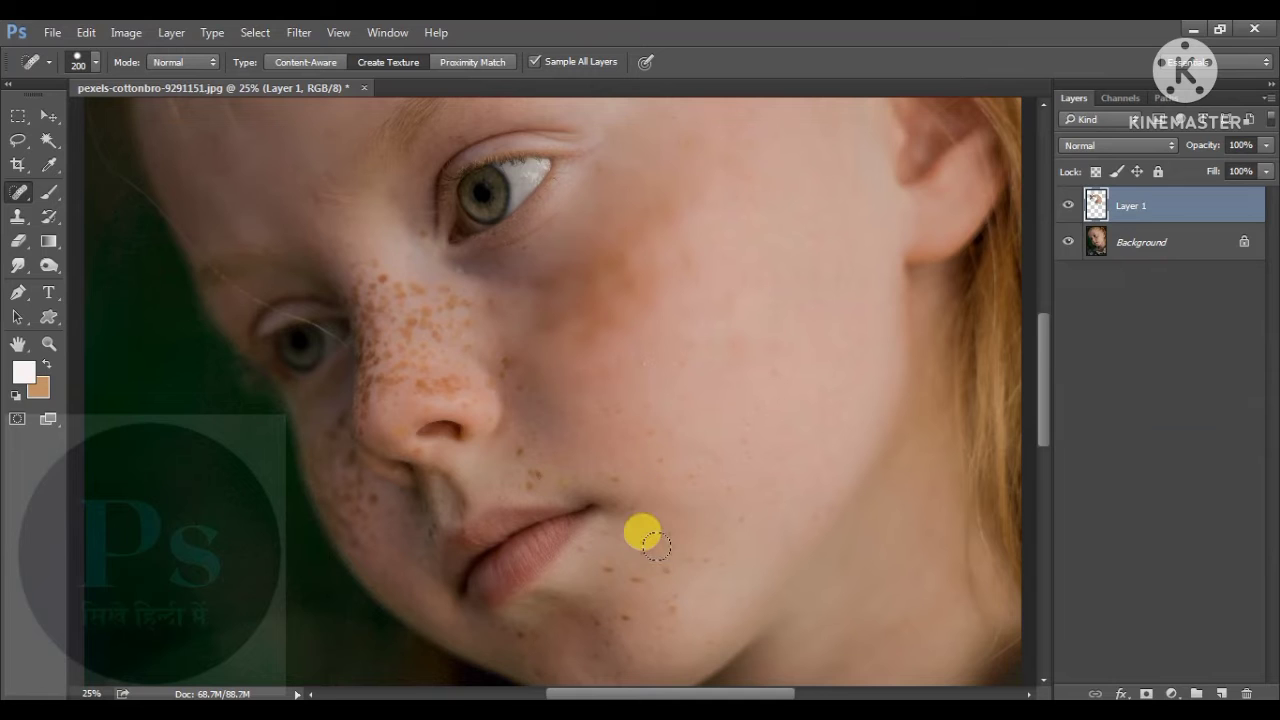
{"action": "left_click", "coordinate": [650, 543]}
{"action": "left_click", "coordinate": [632, 570]}
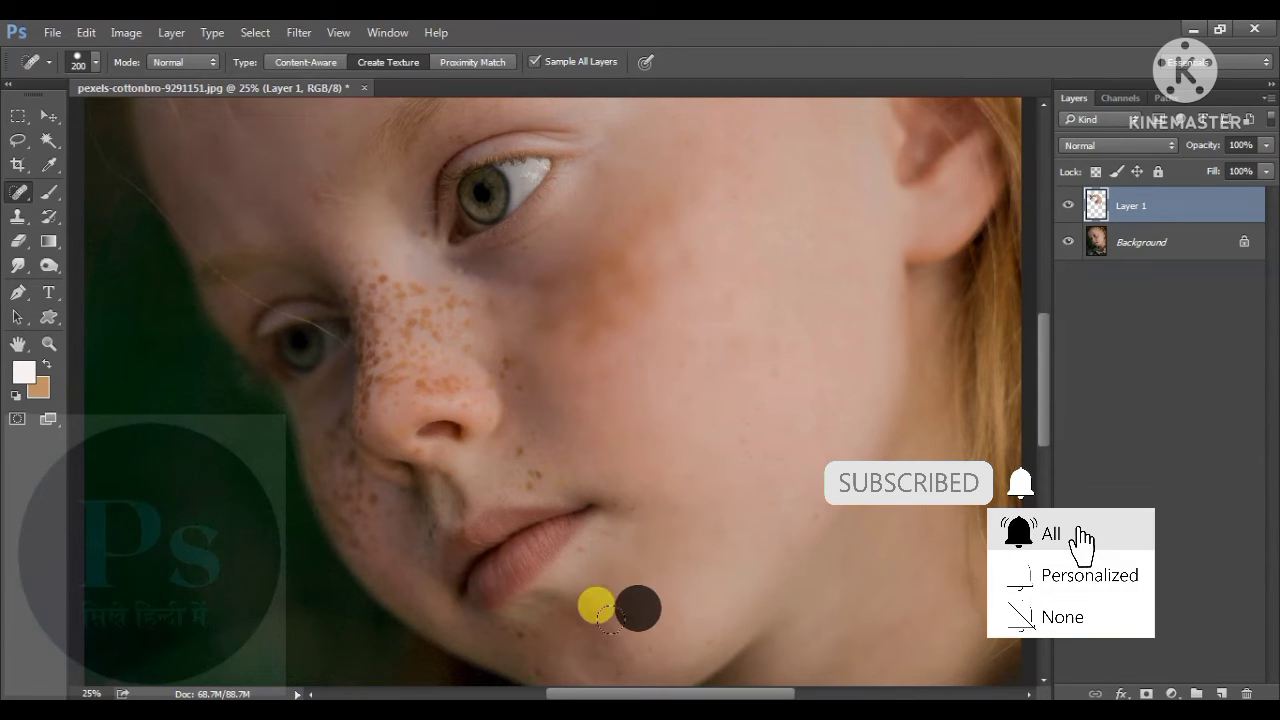
Undo the stray healing spot at the jaw edge and heal the remaining spots on the chin below the lips.
{"action": "scroll", "coordinate": [515, 625], "scroll_direction": "down", "scroll_amount": 2}
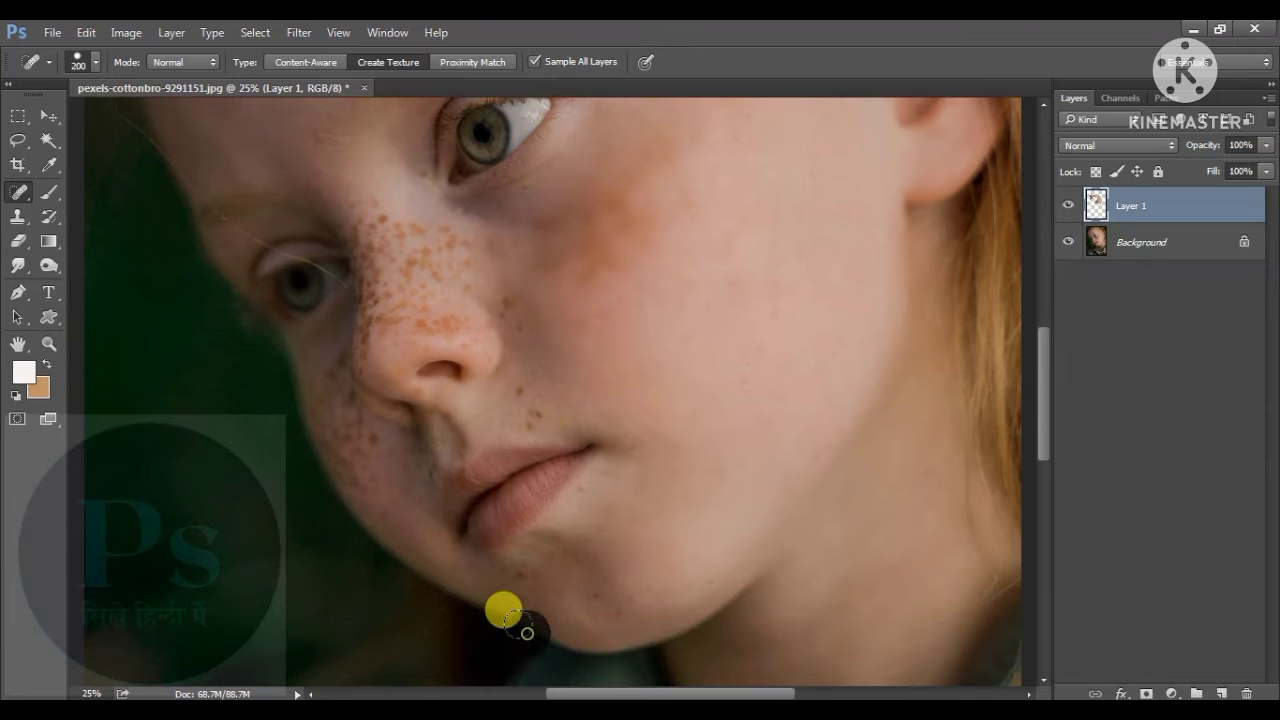
{"action": "key", "text": "ctrl+z"}
{"action": "left_click_drag", "start_coordinate": [557, 571], "coordinate": [543, 566]}
{"action": "left_click", "coordinate": [535, 571]}
{"action": "left_click", "coordinate": [576, 555]}
{"action": "left_click", "coordinate": [611, 560]}
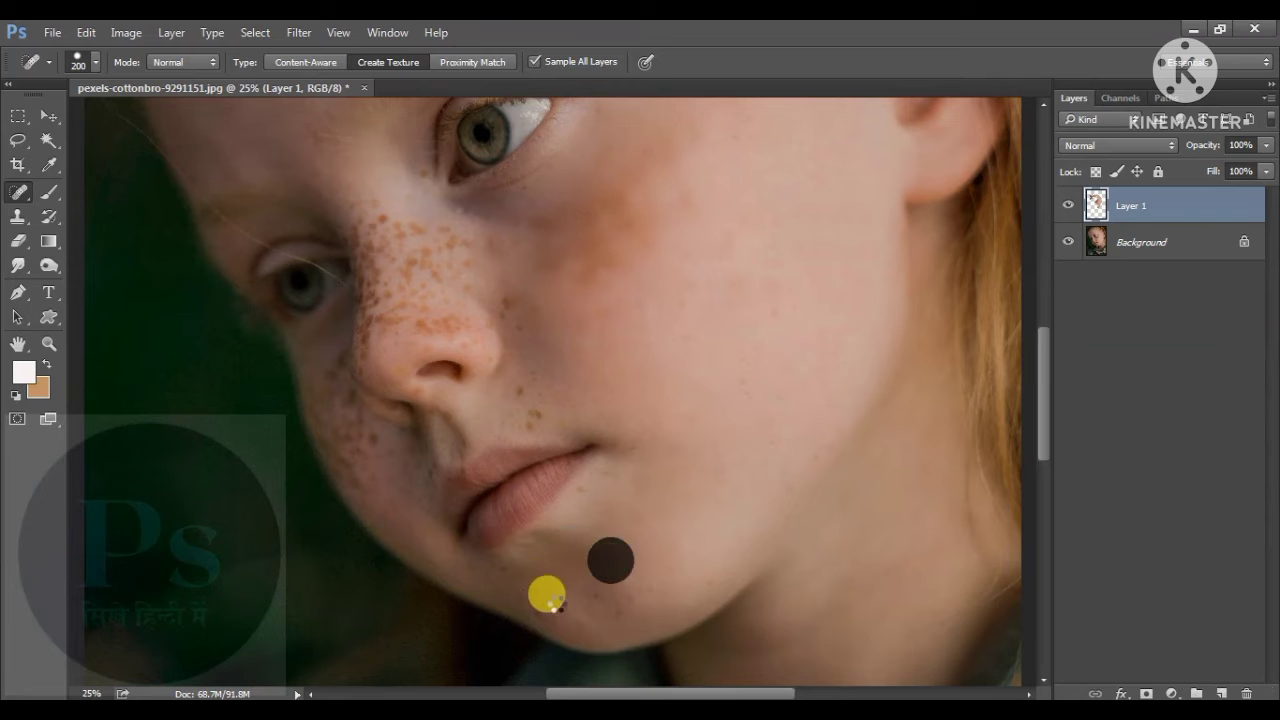
{"action": "left_click", "coordinate": [549, 603]}
{"action": "left_click", "coordinate": [611, 581]}
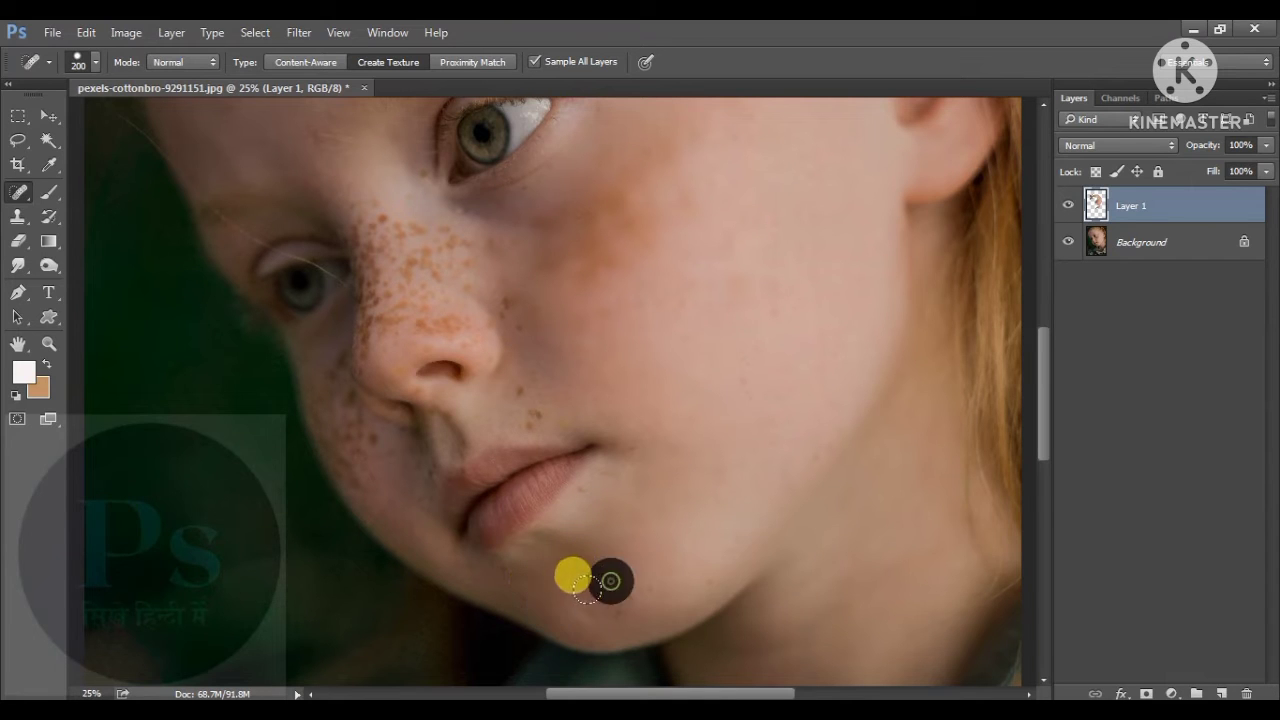
{"action": "left_click", "coordinate": [620, 603]}
{"action": "left_click", "coordinate": [654, 588]}
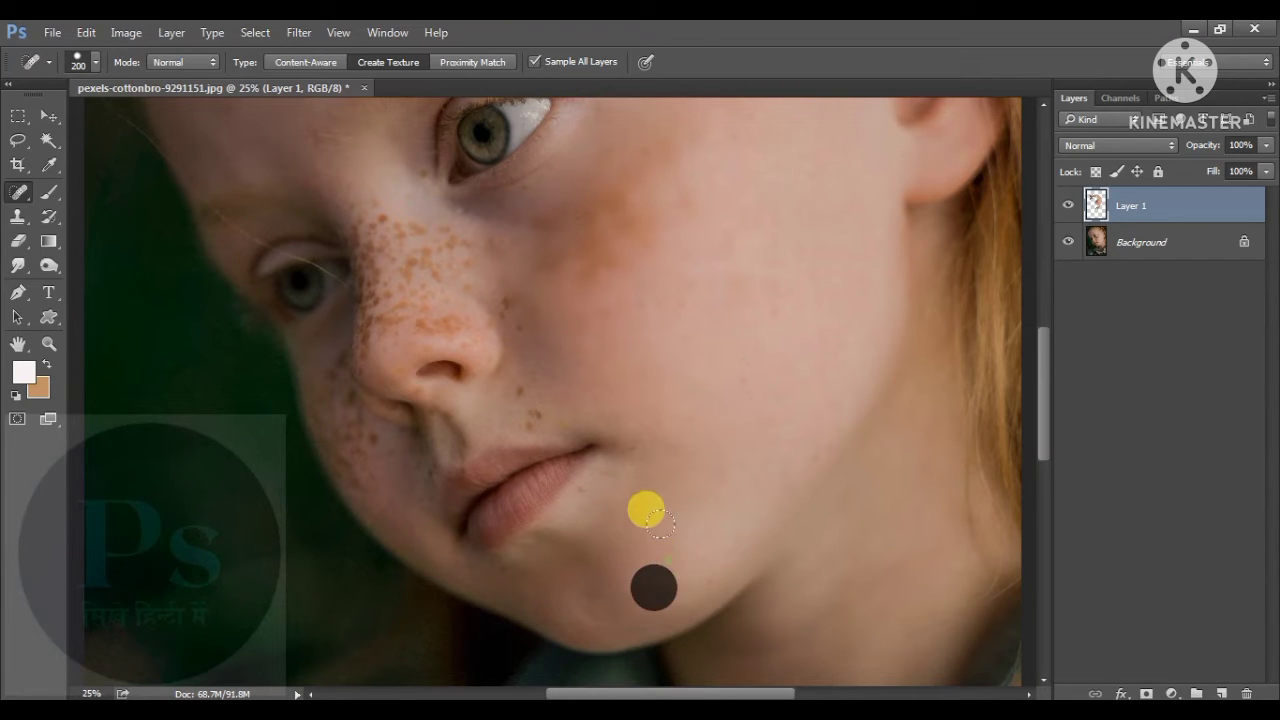
{"action": "left_click", "coordinate": [668, 557]}
Heal the faint remaining spots and uneven patches across the middle and outer cheek.
{"action": "left_click", "coordinate": [703, 482]}
{"action": "left_click", "coordinate": [655, 431]}
{"action": "left_click", "coordinate": [694, 288]}
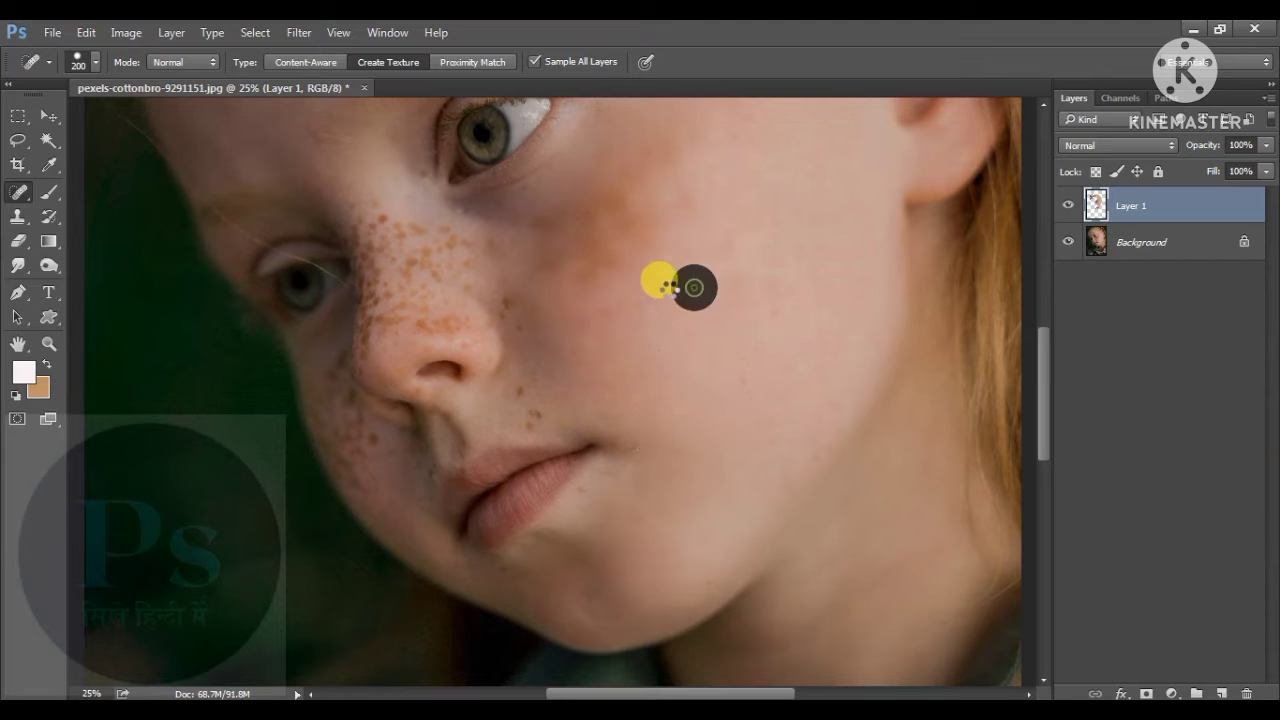
{"action": "left_click", "coordinate": [640, 301]}
{"action": "left_click", "coordinate": [727, 207]}
{"action": "left_click", "coordinate": [763, 252]}
{"action": "left_click", "coordinate": [752, 306]}
{"action": "left_click", "coordinate": [738, 272]}
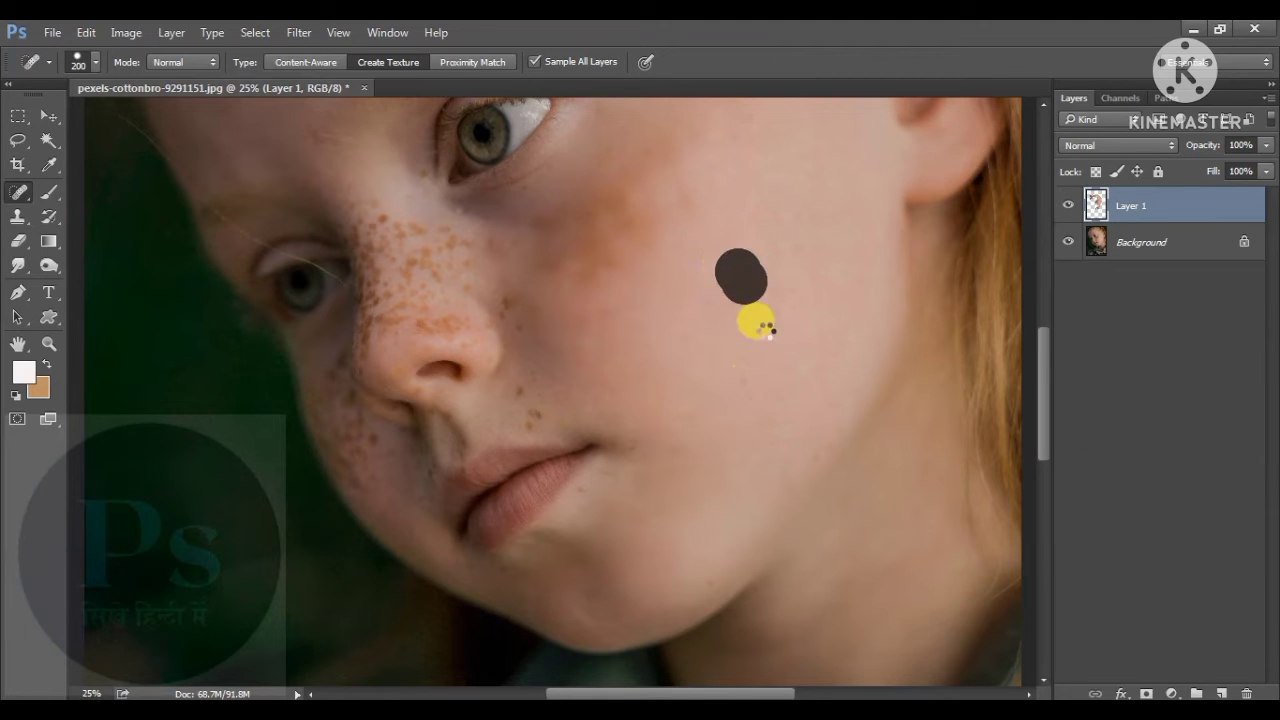
{"action": "scroll", "coordinate": [757, 246], "scroll_direction": "up", "scroll_amount": 1}
{"action": "mouse_move", "coordinate": [785, 273]}
{"action": "left_mouse_down"}
{"action": "mouse_move", "coordinate": [741, 363]}
{"action": "mouse_move", "coordinate": [762, 380]}
{"action": "left_mouse_up"}
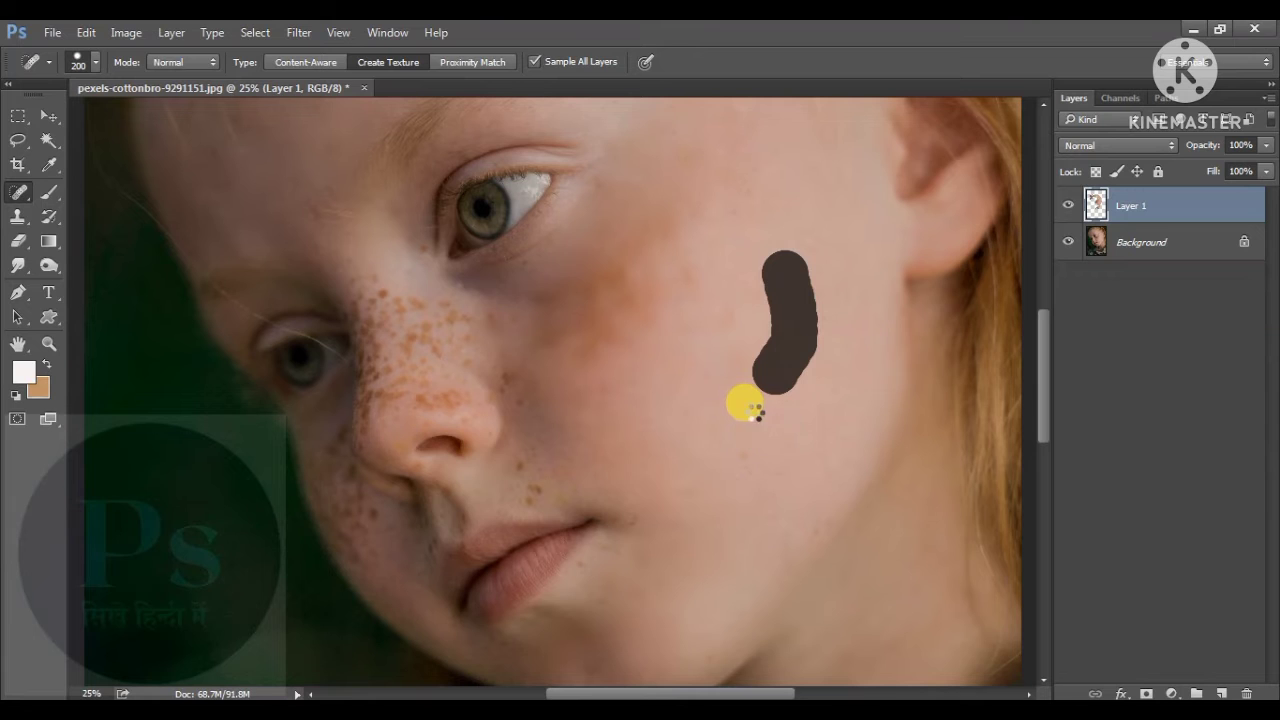
{"action": "left_click_drag", "start_coordinate": [752, 450], "coordinate": [755, 476]}
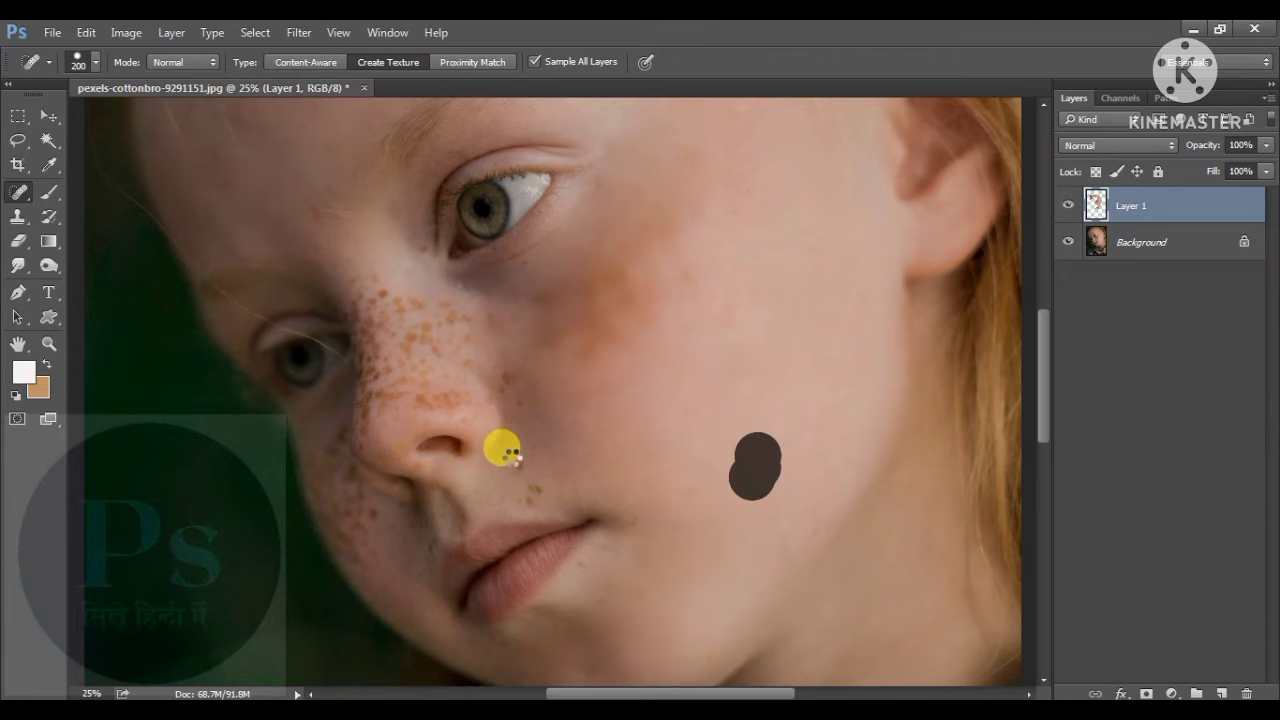
Heal the freckles above the upper lip and along the cheek side of the nose.
{"action": "left_click", "coordinate": [522, 457]}
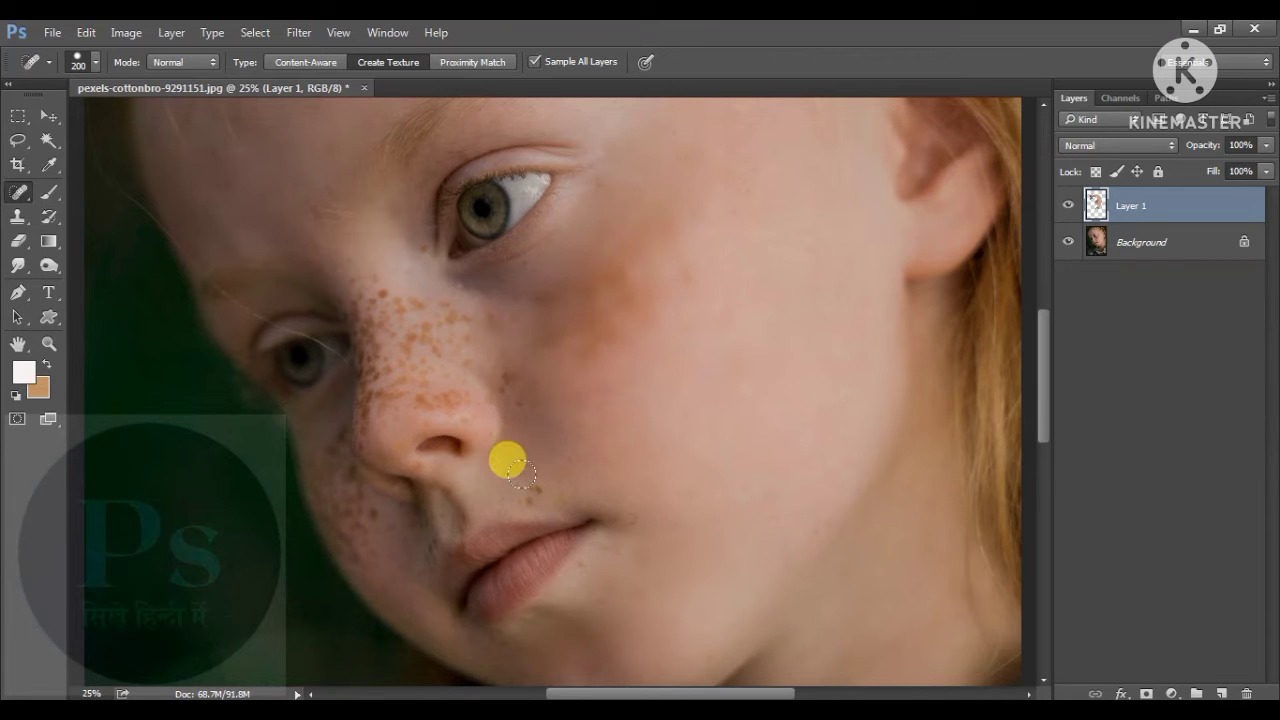
{"action": "left_click_drag", "start_coordinate": [508, 366], "coordinate": [530, 400]}
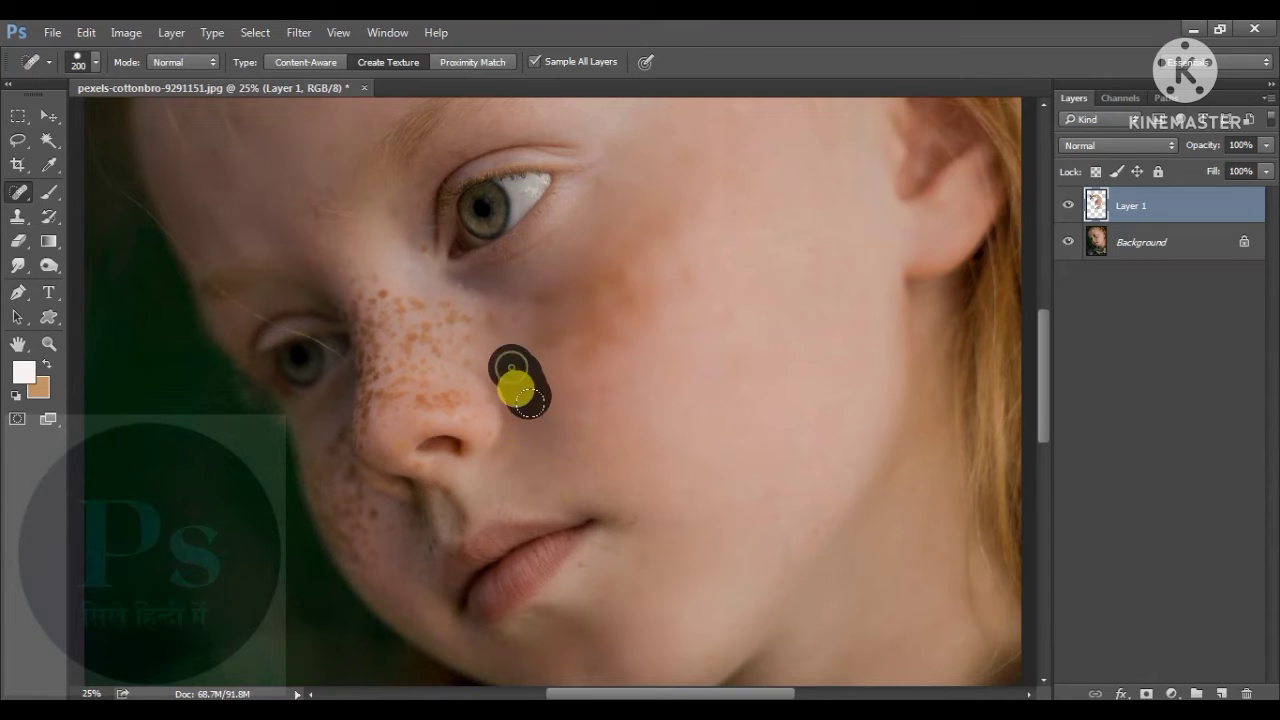
{"action": "left_click_drag", "start_coordinate": [466, 297], "coordinate": [494, 323]}
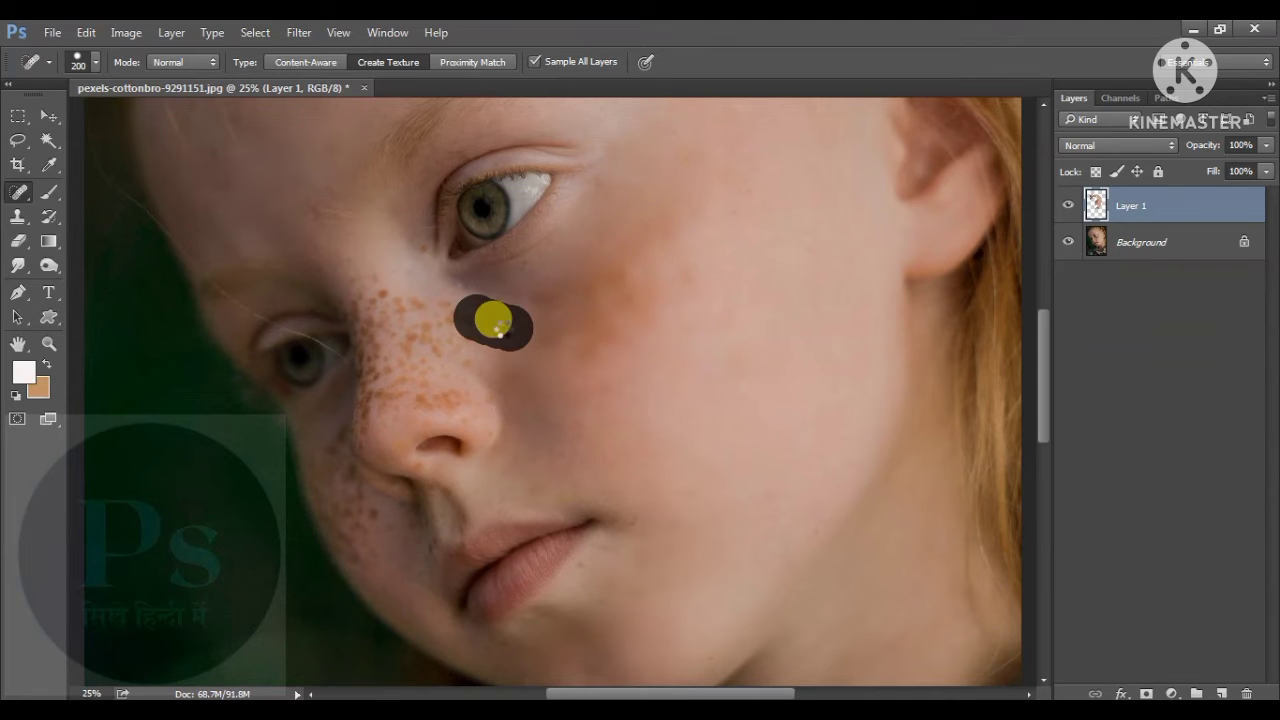
Heal the freckles covering the nose, from the bridge down to the tip and nostril.
{"action": "mouse_move", "coordinate": [357, 271]}
{"action": "left_mouse_down"}
{"action": "mouse_move", "coordinate": [380, 365]}
{"action": "mouse_move", "coordinate": [372, 390]}
{"action": "left_mouse_up"}
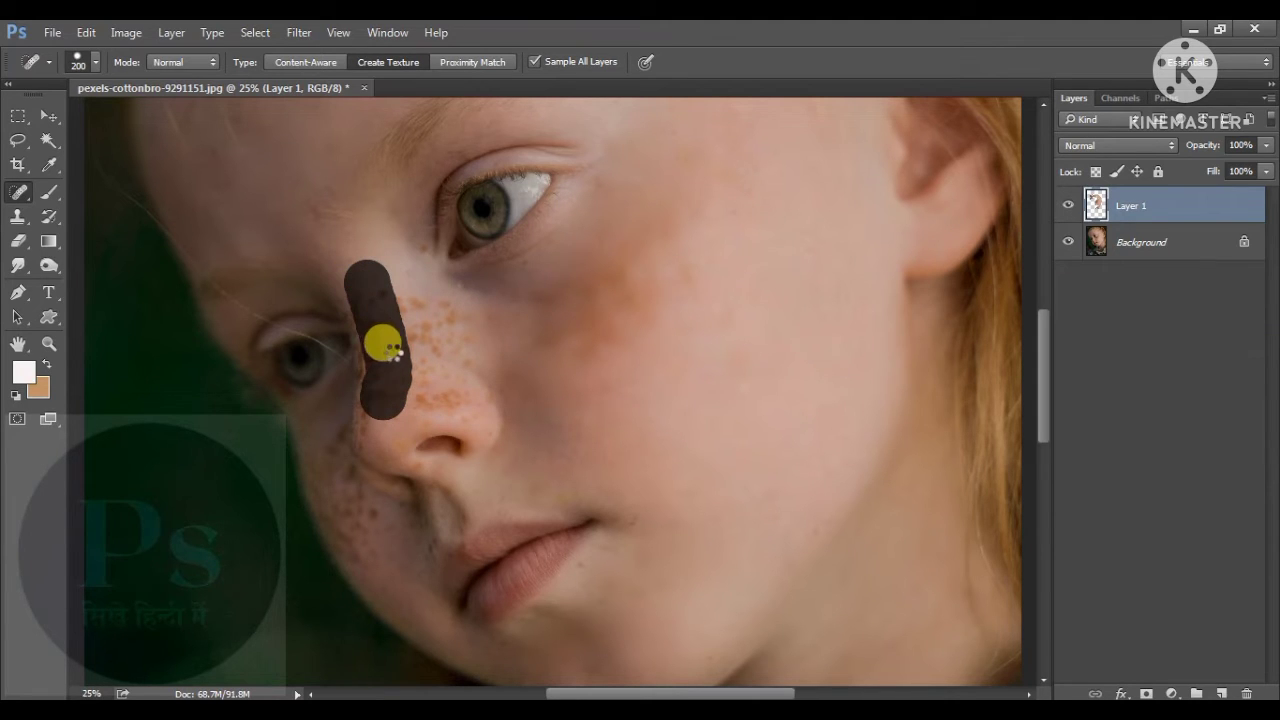
{"action": "mouse_move", "coordinate": [385, 300]}
{"action": "left_mouse_down"}
{"action": "mouse_move", "coordinate": [428, 327]}
{"action": "mouse_move", "coordinate": [460, 312]}
{"action": "left_mouse_up"}
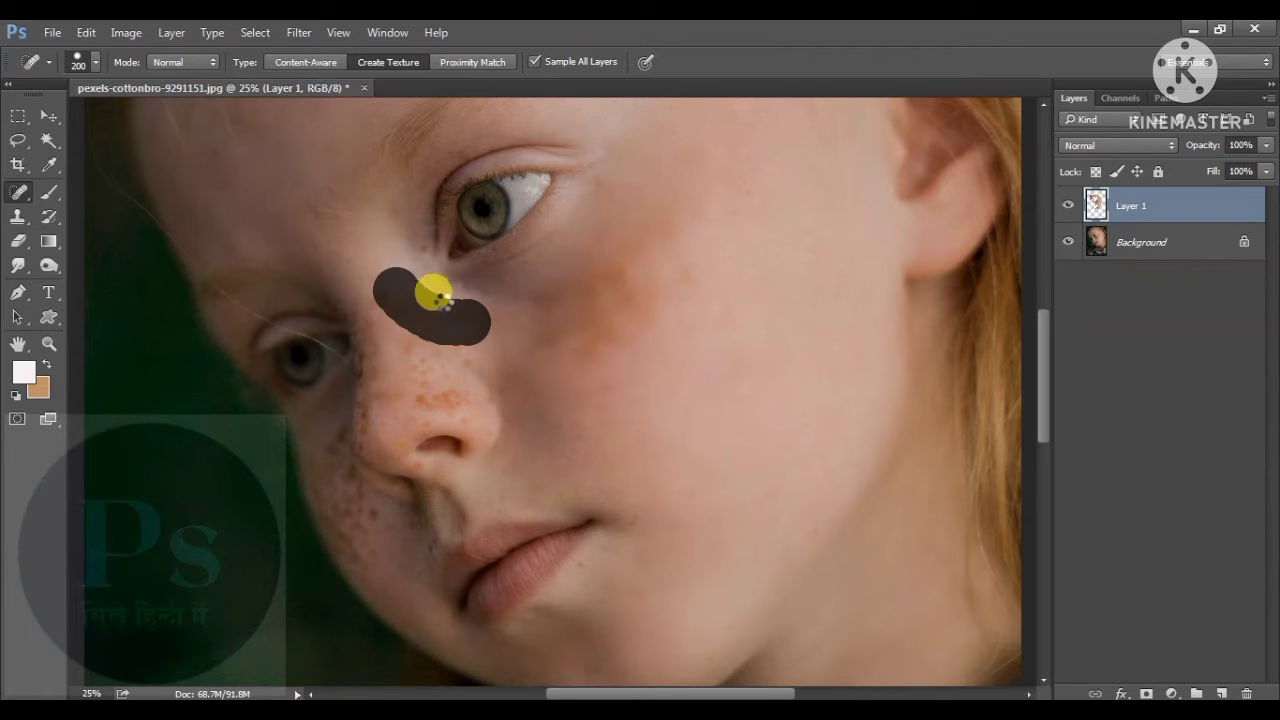
{"action": "left_click_drag", "start_coordinate": [427, 377], "coordinate": [415, 346]}
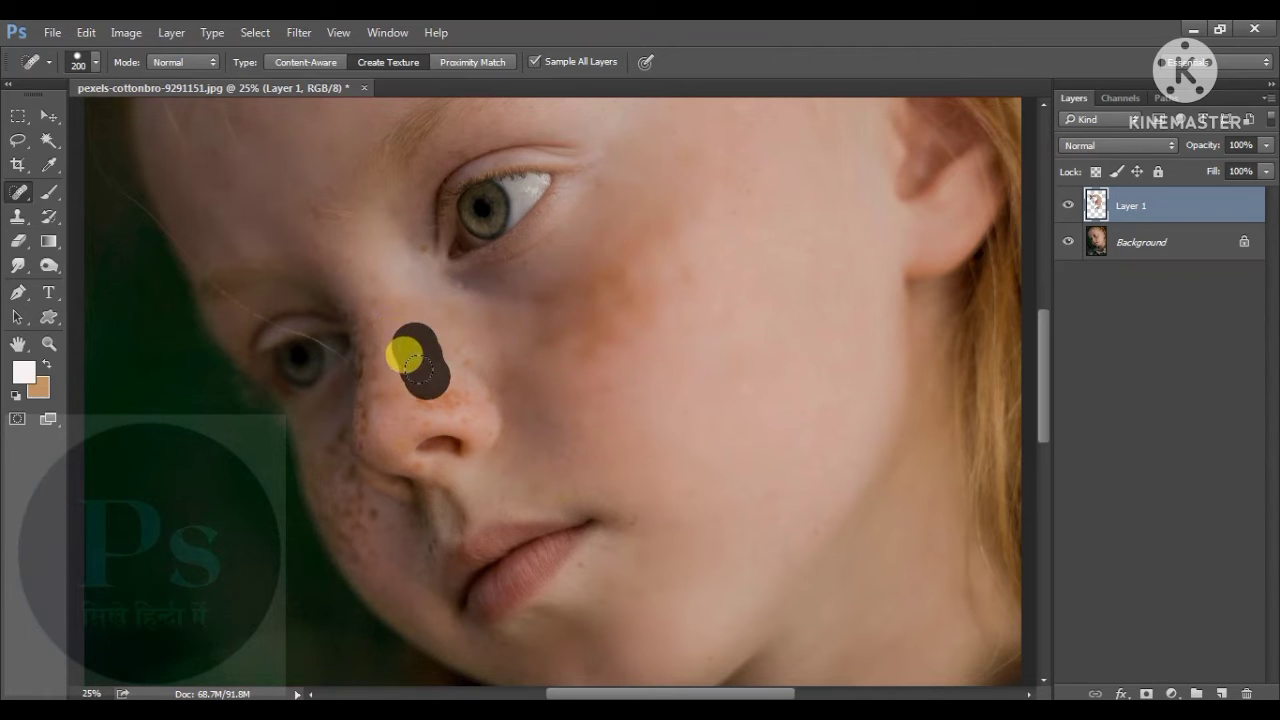
{"action": "left_click", "coordinate": [420, 389]}
{"action": "left_click", "coordinate": [456, 387]}
{"action": "left_click", "coordinate": [452, 357]}
{"action": "left_click", "coordinate": [489, 361]}
{"action": "left_click", "coordinate": [517, 380]}
{"action": "left_click", "coordinate": [500, 380]}
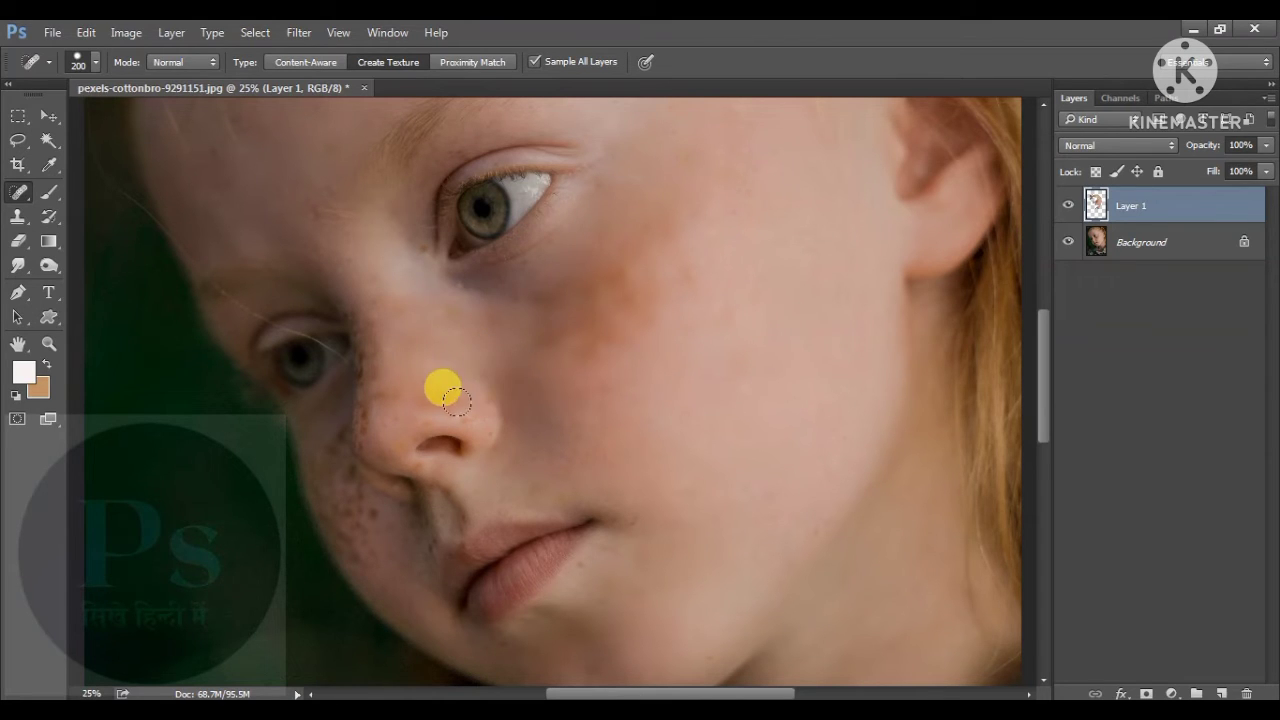
{"action": "left_click", "coordinate": [457, 401]}
{"action": "left_click", "coordinate": [416, 399]}
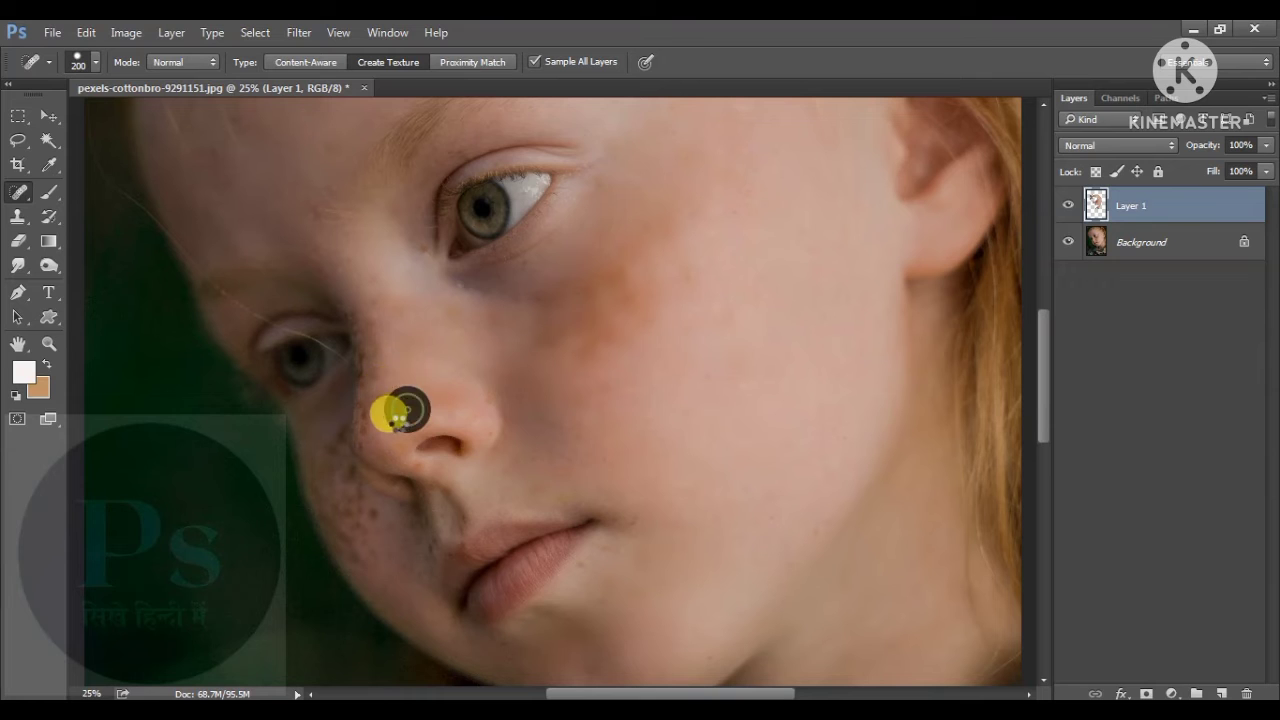
{"action": "left_click", "coordinate": [386, 420]}
{"action": "left_click", "coordinate": [384, 357]}
Heal the small spots along the far edge of the nose bridge using a brush size of 125.
{"action": "key", "text": "ctrl+plus"}
{"action": "key", "text": "ctrl+plus"}
{"action": "left_click_drag", "start_coordinate": [395, 326], "coordinate": [704, 330]}
{"action": "left_click", "coordinate": [525, 244]}
{"action": "mouse_move", "coordinate": [518, 247]}
{"action": "left_mouse_down"}
{"action": "mouse_move", "coordinate": [542, 377]}
{"action": "mouse_move", "coordinate": [531, 485]}
{"action": "mouse_move", "coordinate": [560, 442]}
{"action": "mouse_move", "coordinate": [595, 431]}
{"action": "mouse_move", "coordinate": [577, 374]}
{"action": "left_mouse_up"}
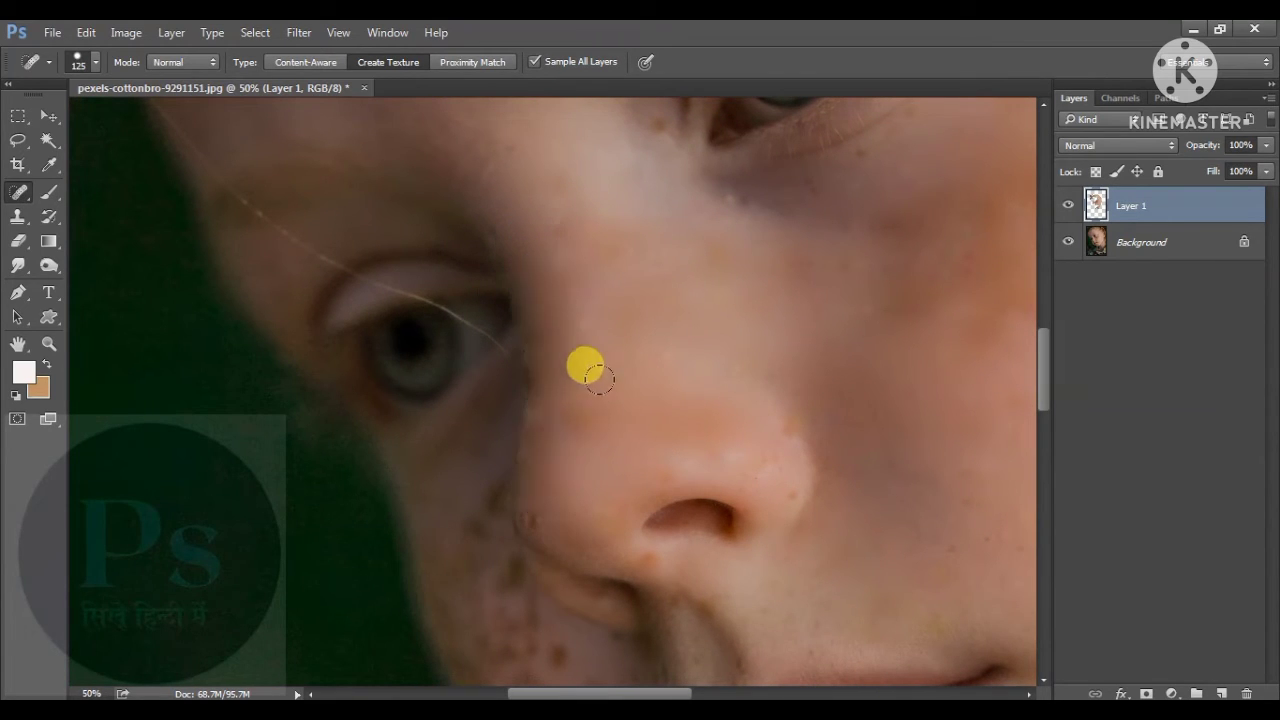
Heal the leftover spots beside the far nostril wing, around the near nostril and on the nose tip.
{"action": "left_click_drag", "start_coordinate": [537, 525], "coordinate": [540, 480]}
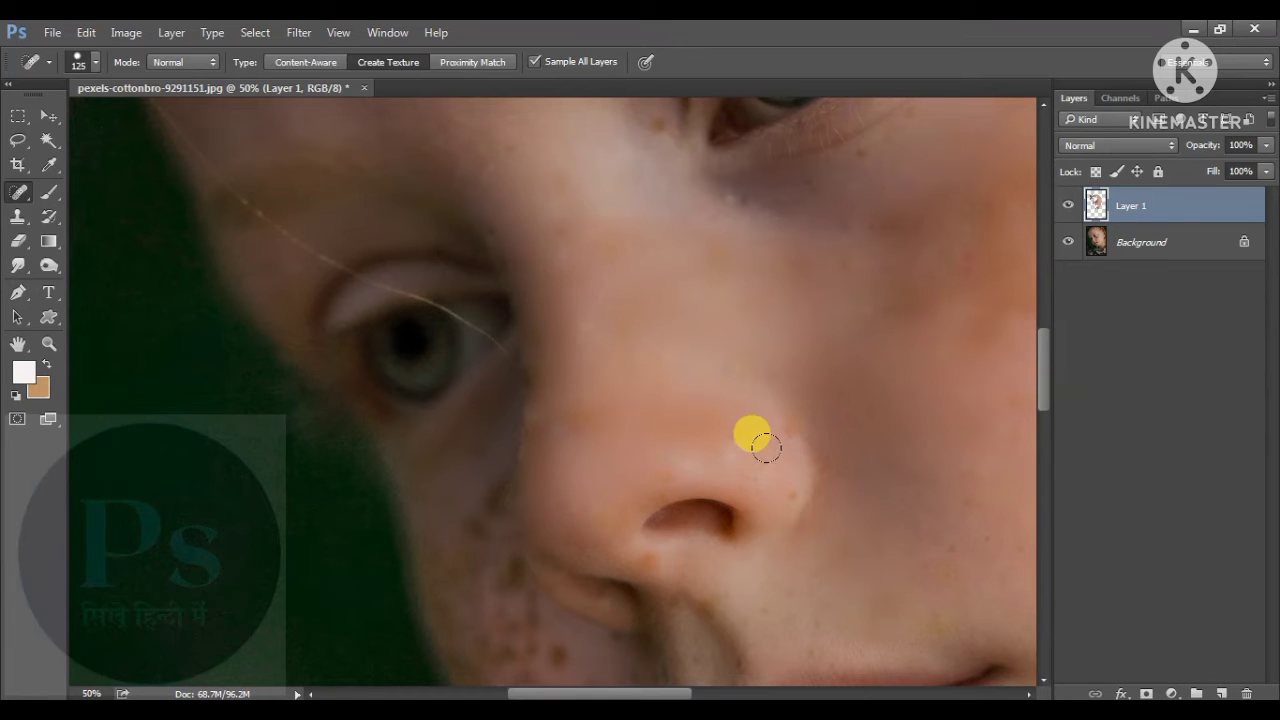
{"action": "left_click", "coordinate": [786, 489]}
{"action": "left_click_drag", "start_coordinate": [736, 450], "coordinate": [747, 452]}
{"action": "left_click", "coordinate": [771, 429]}
{"action": "left_click", "coordinate": [577, 401]}
Heal the spots along the upper nose bridge and beneath the near eye, reducing the brush size to 80.
{"action": "left_click", "coordinate": [550, 208]}
{"action": "left_click", "coordinate": [503, 145]}
{"action": "left_click_drag", "start_coordinate": [545, 212], "coordinate": [566, 238]}
{"action": "left_click", "coordinate": [864, 155]}
{"action": "left_click", "coordinate": [757, 195]}
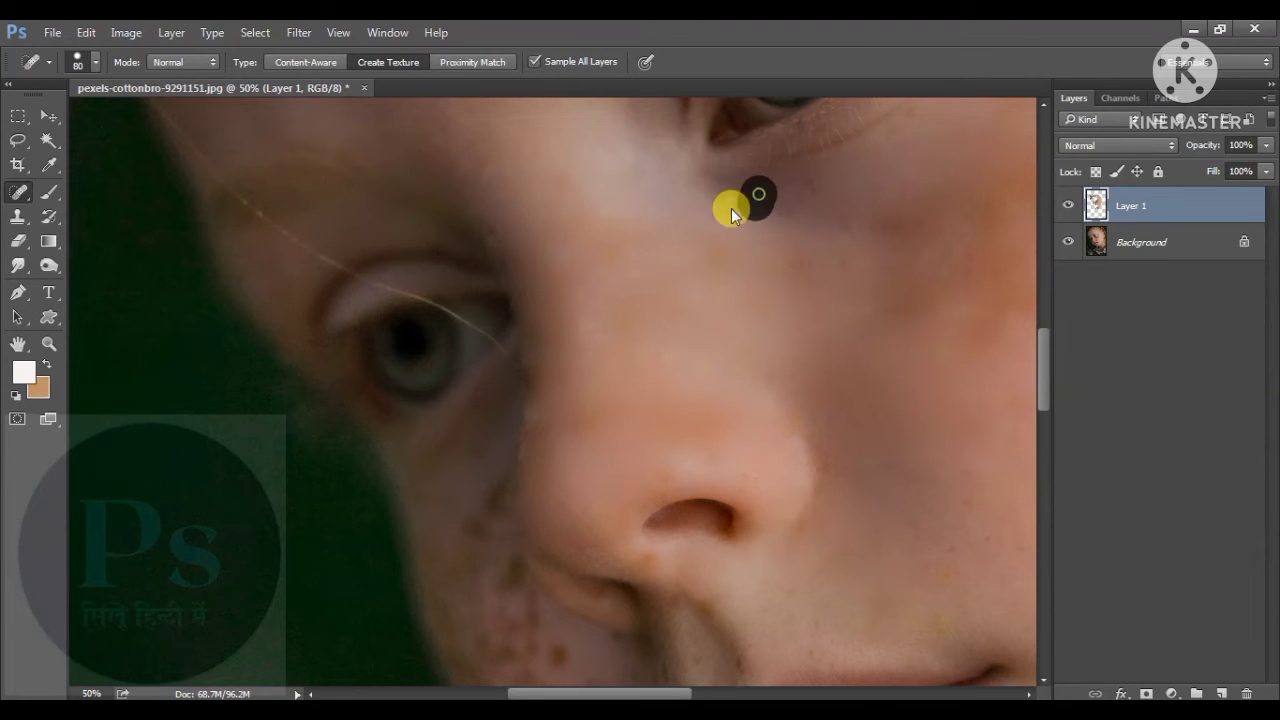
Heal the spots on the shaded skin between the nose and the far side of the mouth.
{"action": "left_click_drag", "start_coordinate": [629, 399], "coordinate": [645, 156]}
{"action": "mouse_move", "coordinate": [580, 403]}
{"action": "left_mouse_down"}
{"action": "mouse_move", "coordinate": [599, 434]}
{"action": "mouse_move", "coordinate": [618, 403]}
{"action": "mouse_move", "coordinate": [647, 451]}
{"action": "mouse_move", "coordinate": [675, 545]}
{"action": "left_mouse_up"}
{"action": "left_click_drag", "start_coordinate": [673, 481], "coordinate": [679, 499]}
{"action": "mouse_move", "coordinate": [661, 425]}
{"action": "left_mouse_down"}
{"action": "mouse_move", "coordinate": [666, 468]}
{"action": "mouse_move", "coordinate": [685, 436]}
{"action": "mouse_move", "coordinate": [698, 472]}
{"action": "left_mouse_up"}
{"action": "mouse_move", "coordinate": [709, 382]}
{"action": "left_mouse_down"}
{"action": "mouse_move", "coordinate": [741, 427]}
{"action": "mouse_move", "coordinate": [742, 462]}
{"action": "left_mouse_up"}
{"action": "left_click", "coordinate": [743, 429]}
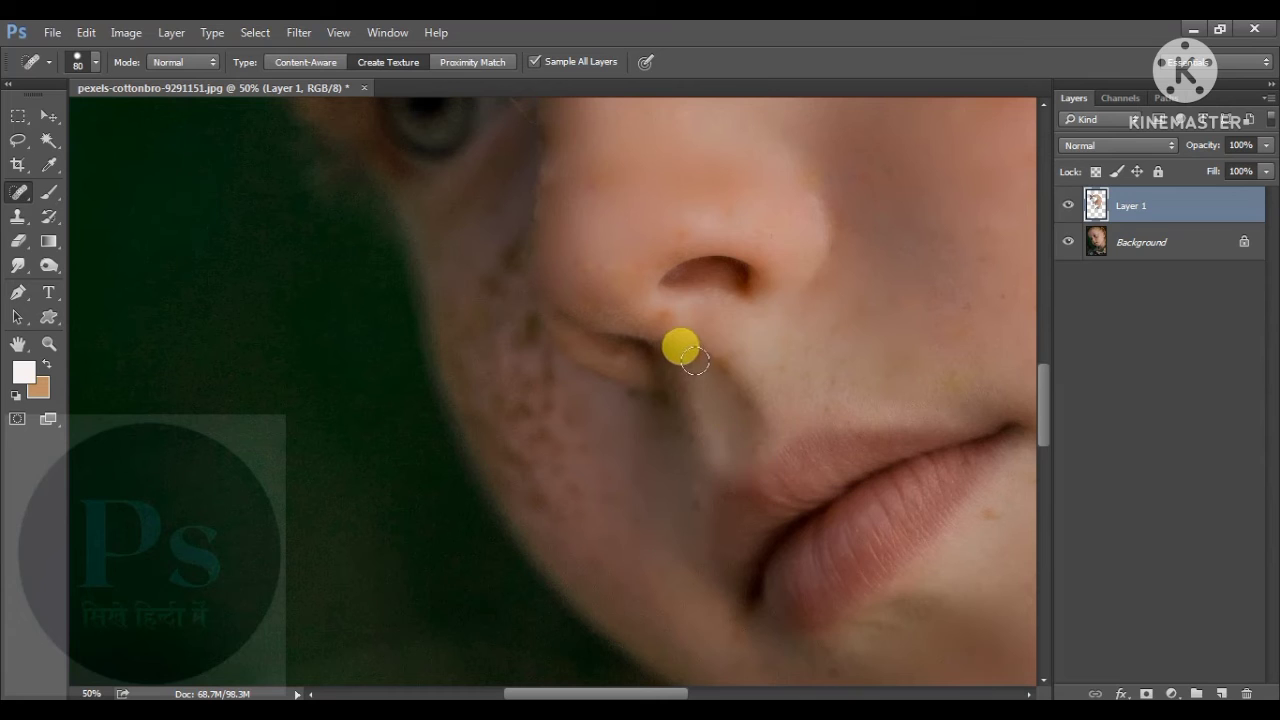
Heal the small spots above the upper lip and on the skin below the near mouth corner.
{"action": "mouse_move", "coordinate": [737, 350]}
{"action": "left_mouse_down"}
{"action": "mouse_move", "coordinate": [772, 388]}
{"action": "mouse_move", "coordinate": [775, 364]}
{"action": "mouse_move", "coordinate": [842, 383]}
{"action": "mouse_move", "coordinate": [825, 380]}
{"action": "mouse_move", "coordinate": [867, 395]}
{"action": "left_mouse_up"}
{"action": "left_click", "coordinate": [747, 361]}
{"action": "left_click_drag", "start_coordinate": [908, 355], "coordinate": [920, 370]}
{"action": "left_click_drag", "start_coordinate": [989, 497], "coordinate": [1000, 520]}
Heal the freckle cluster on the lower far cheek and the blemish under the nostril.
{"action": "left_click_drag", "start_coordinate": [620, 478], "coordinate": [608, 495]}
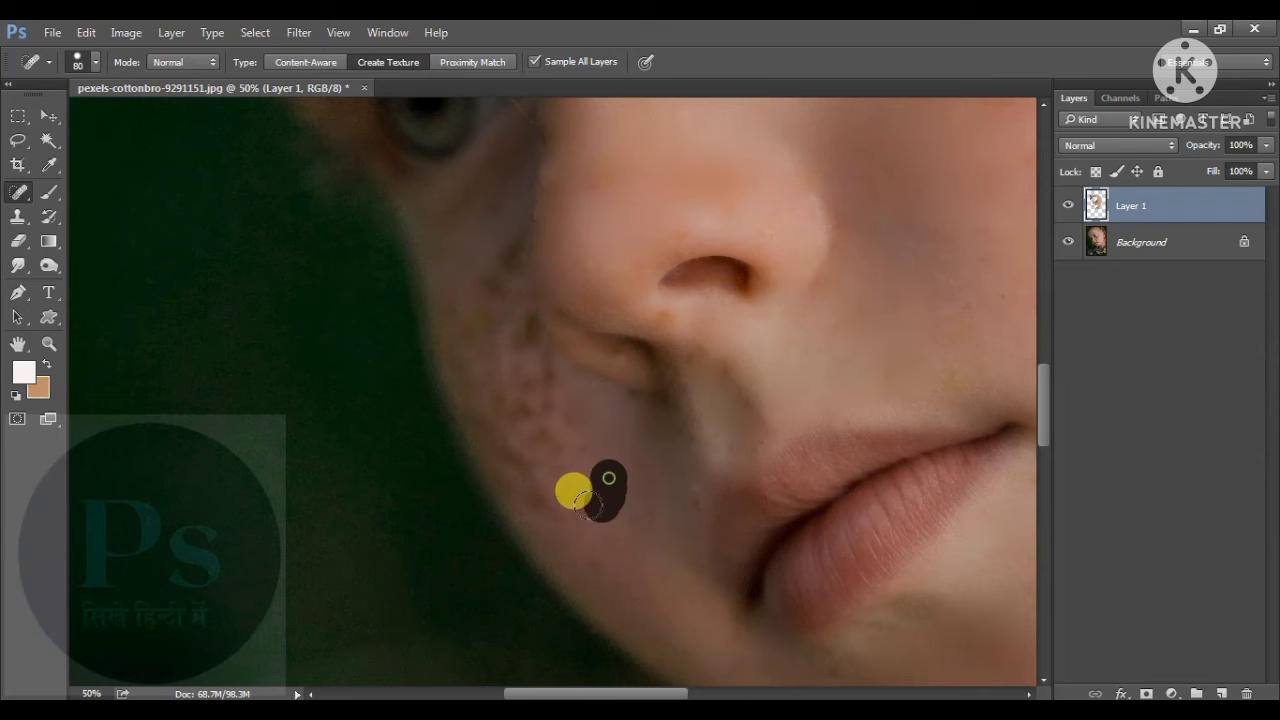
{"action": "left_click_drag", "start_coordinate": [660, 320], "coordinate": [633, 338]}
{"action": "left_click_drag", "start_coordinate": [583, 473], "coordinate": [591, 515]}
{"action": "mouse_move", "coordinate": [538, 448]}
{"action": "left_mouse_down"}
{"action": "mouse_move", "coordinate": [553, 502]}
{"action": "mouse_move", "coordinate": [532, 479]}
{"action": "left_mouse_up"}
{"action": "left_click_drag", "start_coordinate": [528, 391], "coordinate": [586, 457]}
{"action": "mouse_move", "coordinate": [553, 500]}
{"action": "left_mouse_down"}
{"action": "mouse_move", "coordinate": [589, 531]}
{"action": "mouse_move", "coordinate": [654, 547]}
{"action": "left_mouse_up"}
{"action": "left_click_drag", "start_coordinate": [529, 373], "coordinate": [550, 403]}
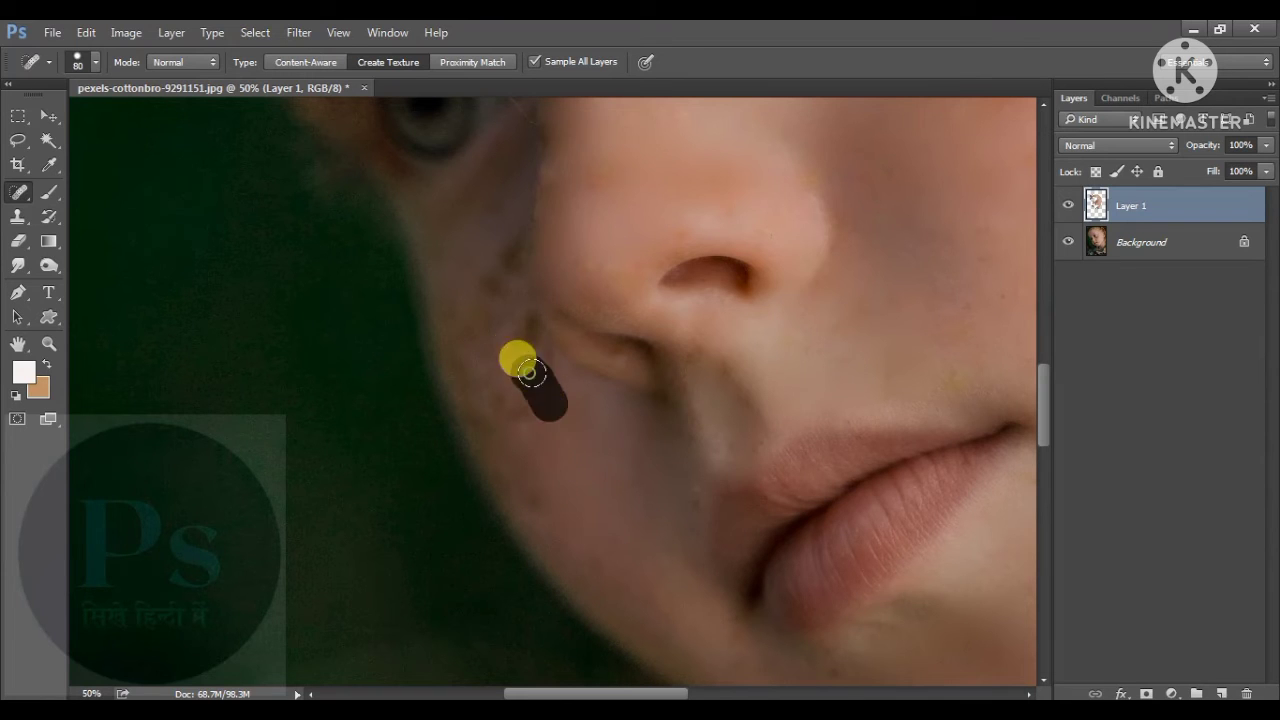
Heal the remaining freckles on the far cheek from below the eye down along the face outline.
{"action": "mouse_move", "coordinate": [500, 243]}
{"action": "left_mouse_down"}
{"action": "mouse_move", "coordinate": [508, 307]}
{"action": "mouse_move", "coordinate": [547, 375]}
{"action": "left_mouse_up"}
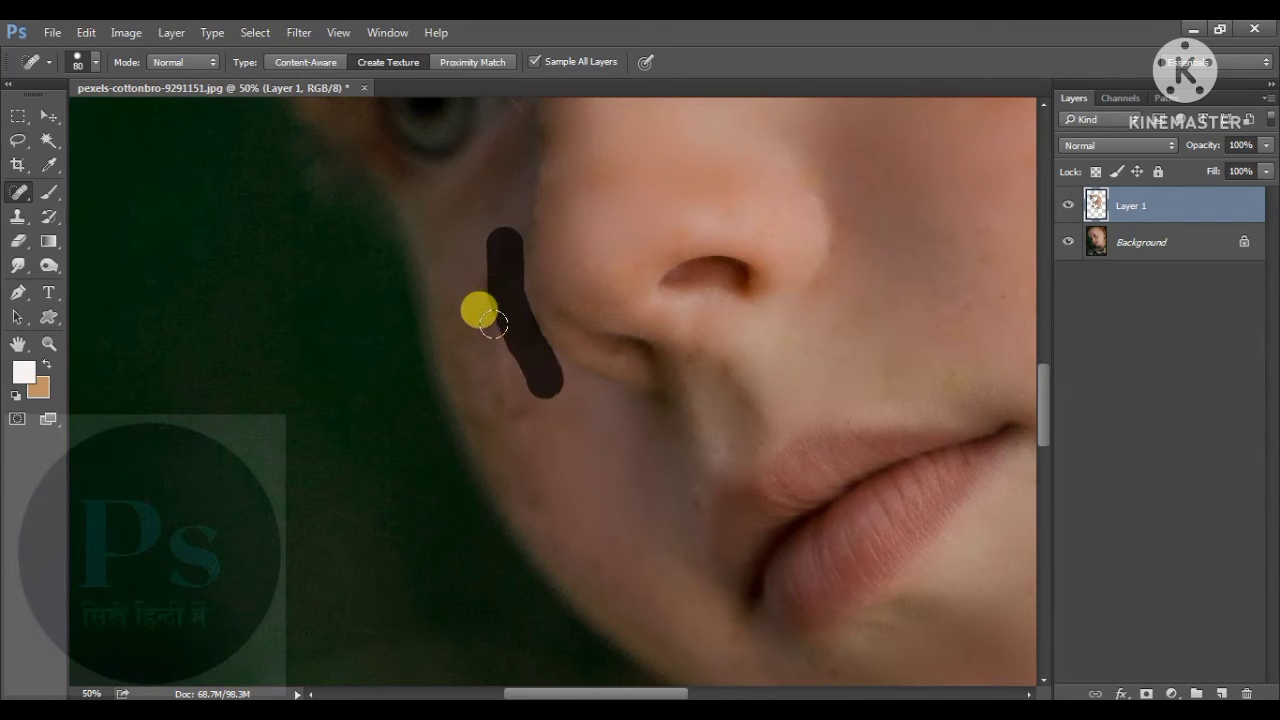
{"action": "left_click_drag", "start_coordinate": [485, 289], "coordinate": [513, 399]}
{"action": "left_click_drag", "start_coordinate": [478, 343], "coordinate": [548, 504]}
{"action": "left_click", "coordinate": [521, 328]}
{"action": "mouse_move", "coordinate": [500, 132]}
{"action": "left_mouse_down"}
{"action": "mouse_move", "coordinate": [559, 158]}
{"action": "mouse_move", "coordinate": [555, 212]}
{"action": "left_mouse_up"}
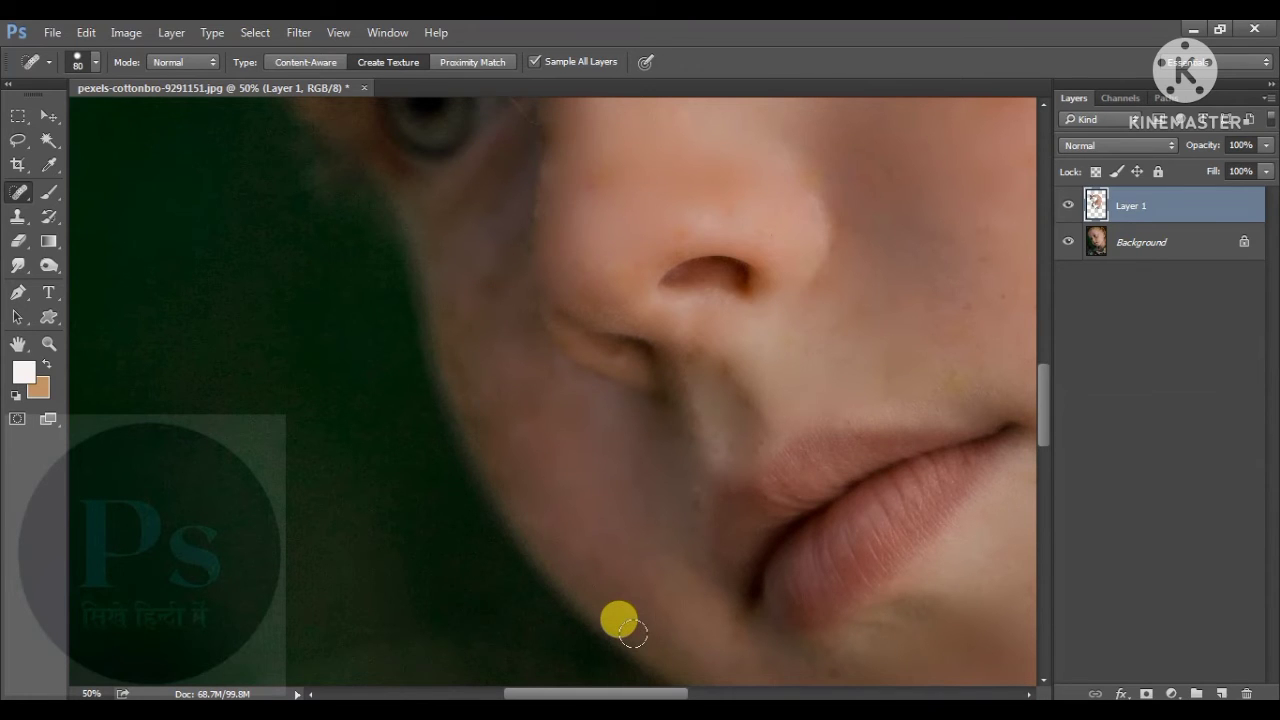
Compare the whole portrait before and after healing by hiding and showing Layer 1.
{"action": "key", "text": "ctrl+minus"}
{"action": "key", "text": "ctrl+minus"}
{"action": "key", "text": "ctrl+minus"}
{"action": "key", "text": "ctrl+minus"}
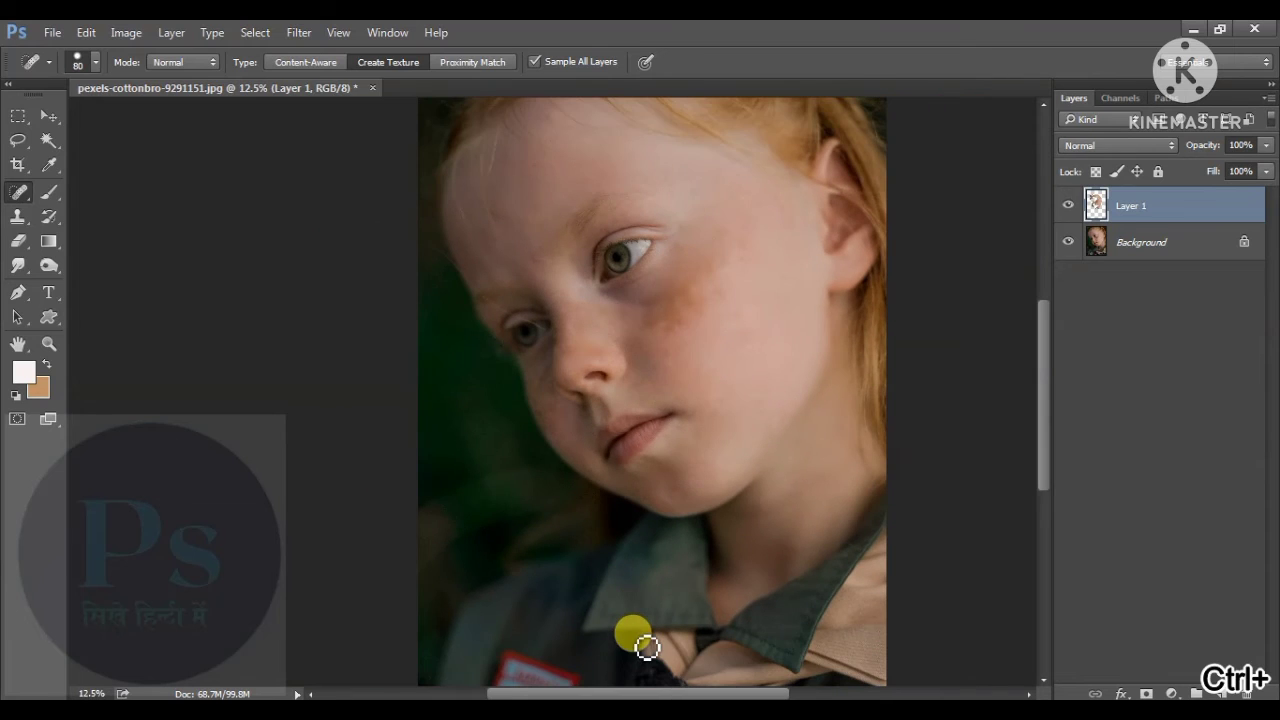
{"action": "key", "text": "ctrl+minus"}
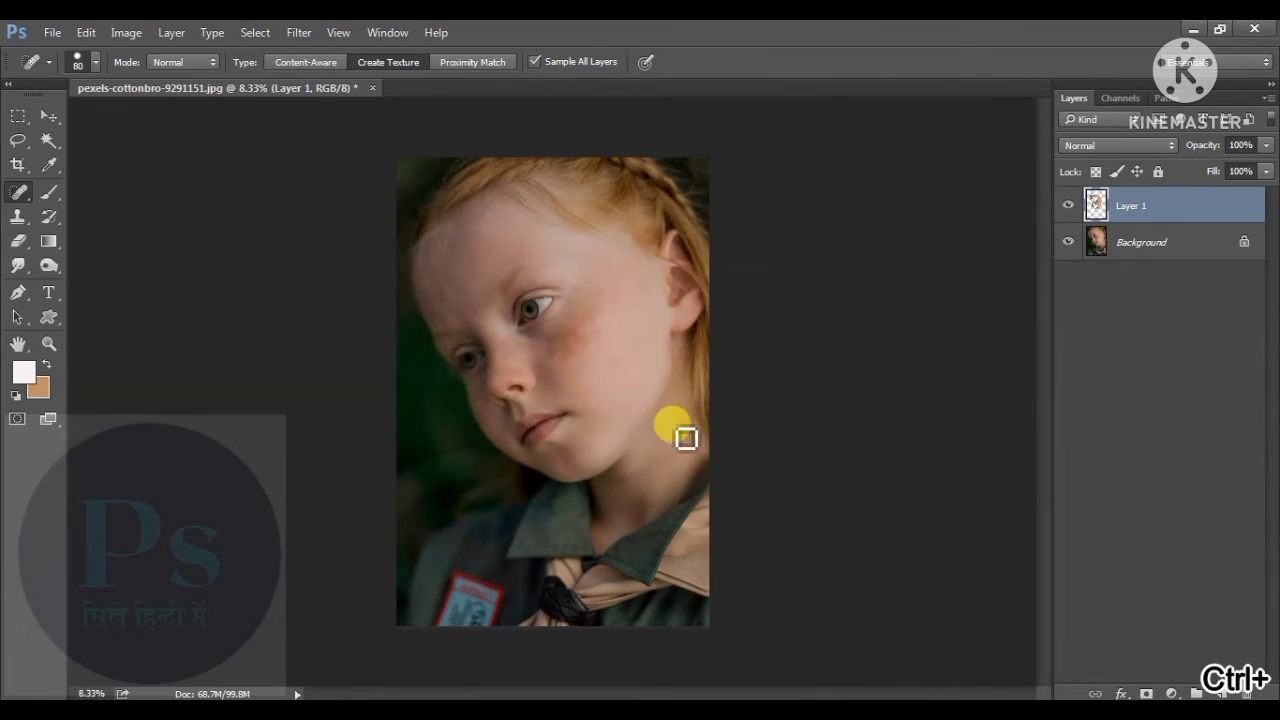
{"action": "left_click", "coordinate": [1075, 203]}
{"action": "left_click", "coordinate": [1075, 203]}
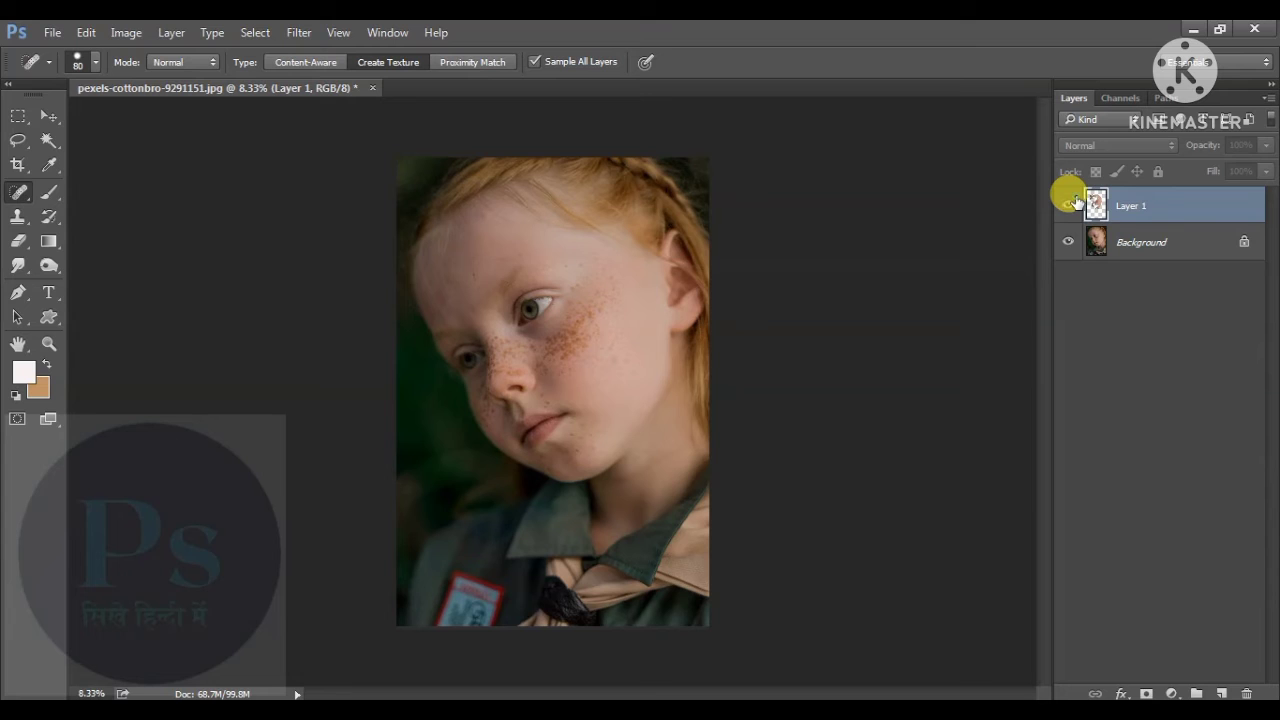
{"action": "left_click", "coordinate": [1075, 203]}
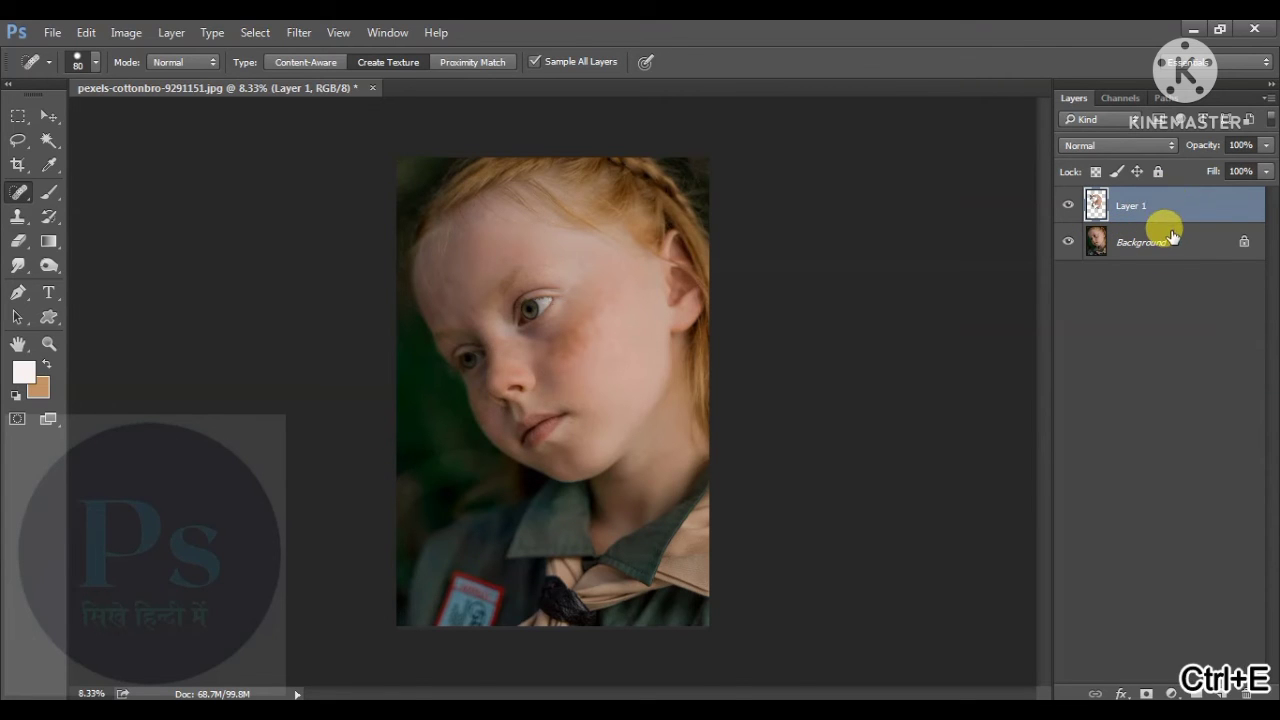
Duplicate the Background layer and merge the copy with the healing layer, keeping the original Background separate.
{"action": "key", "text": "ctrl+e"}
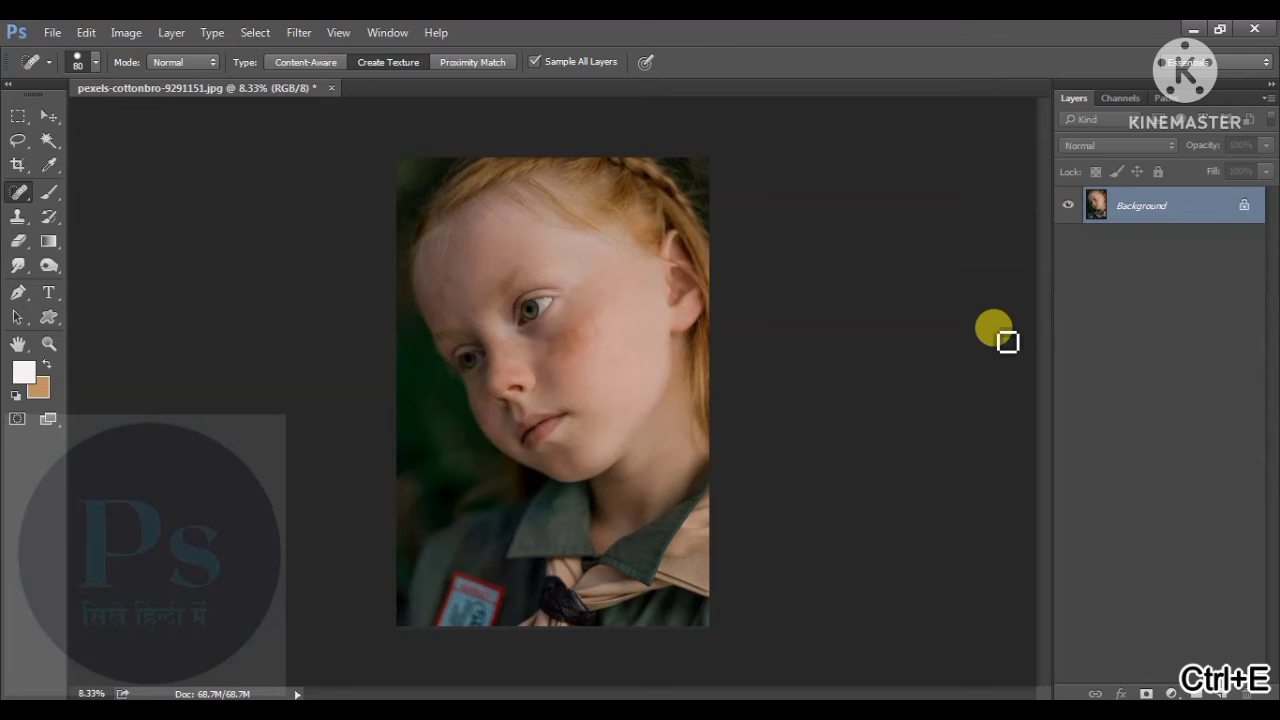
{"action": "key", "text": "ctrl+z"}
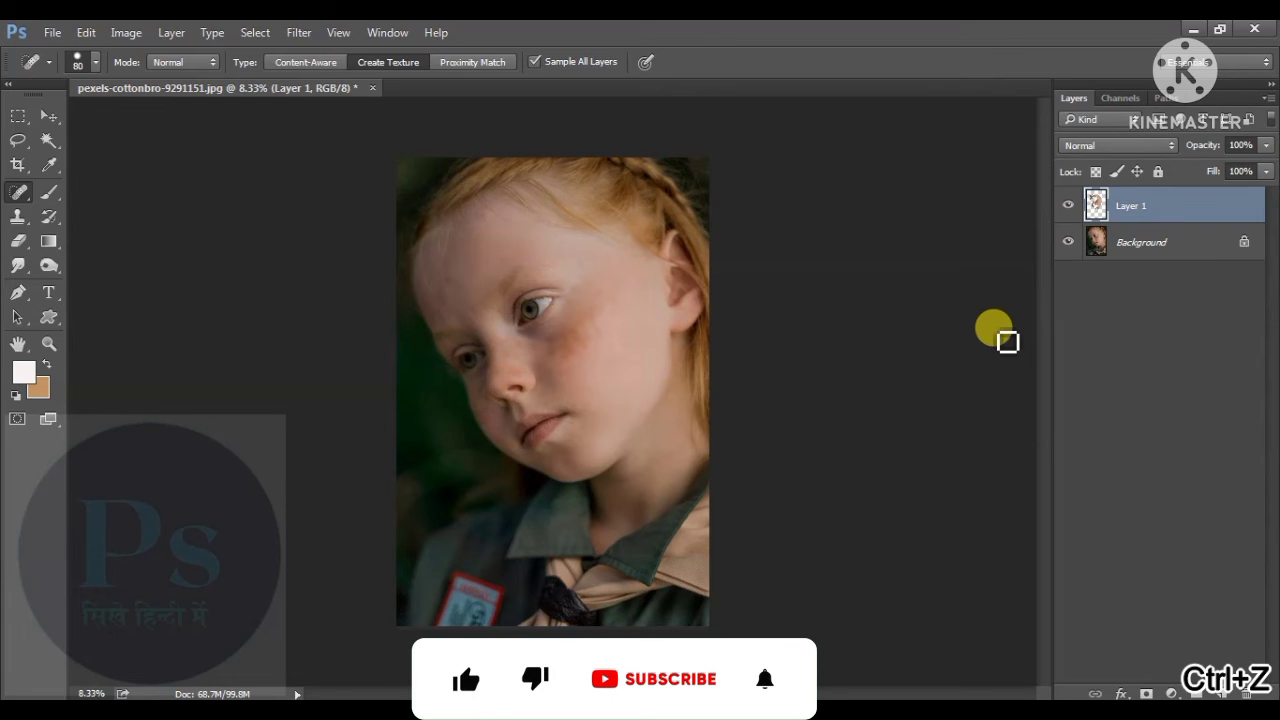
{"action": "left_click", "coordinate": [1144, 246]}
{"action": "key", "text": "ctrl+j"}
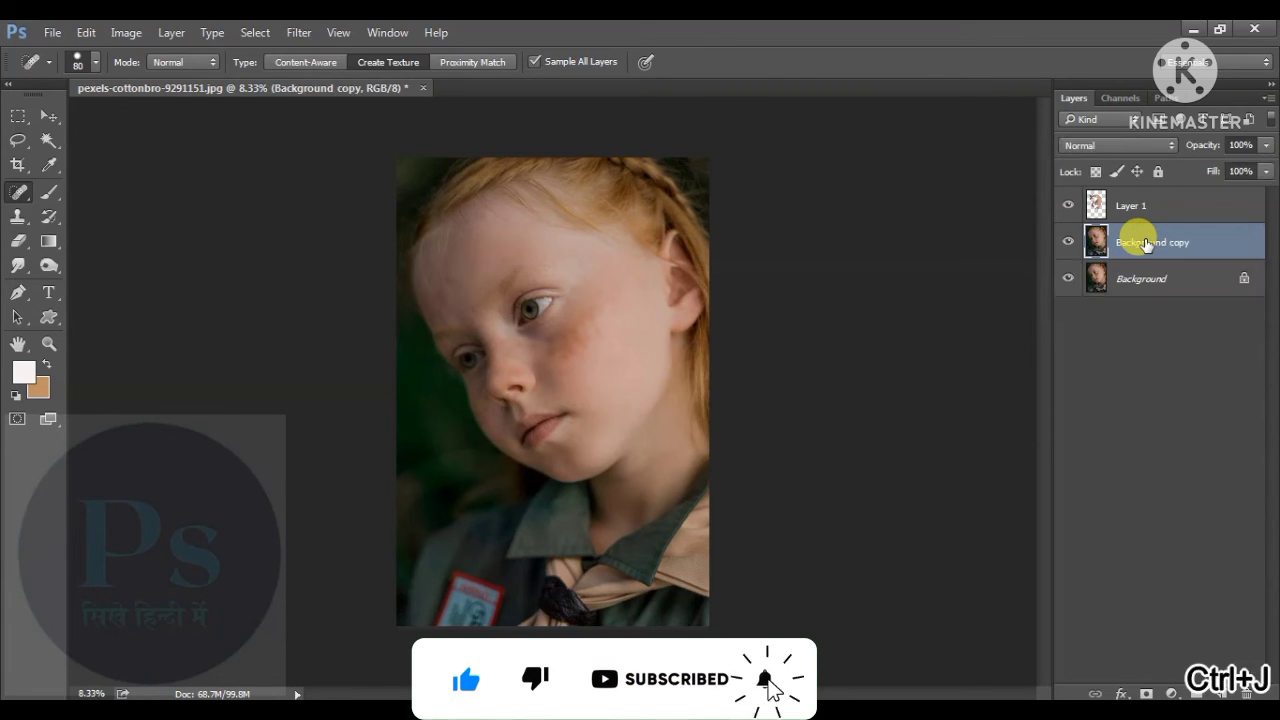
{"action": "left_click", "coordinate": [1147, 222], "text": "ctrl"}
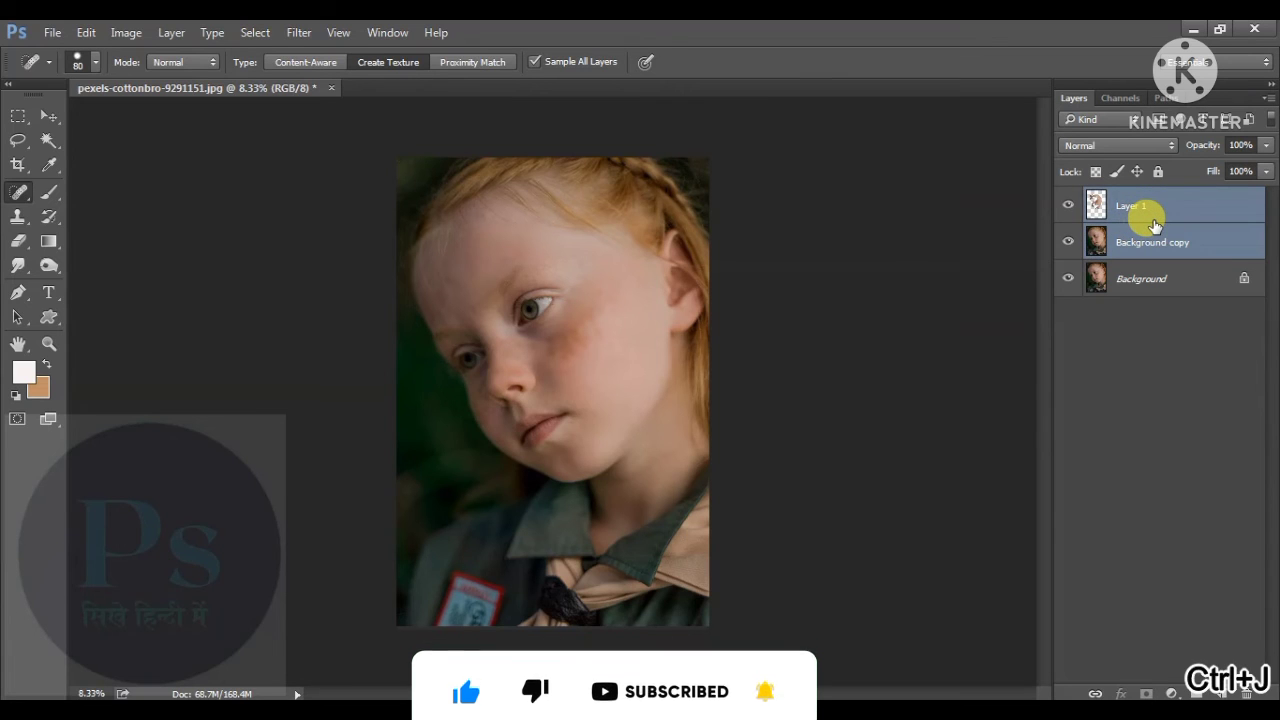
{"action": "key", "text": "ctrl+e"}
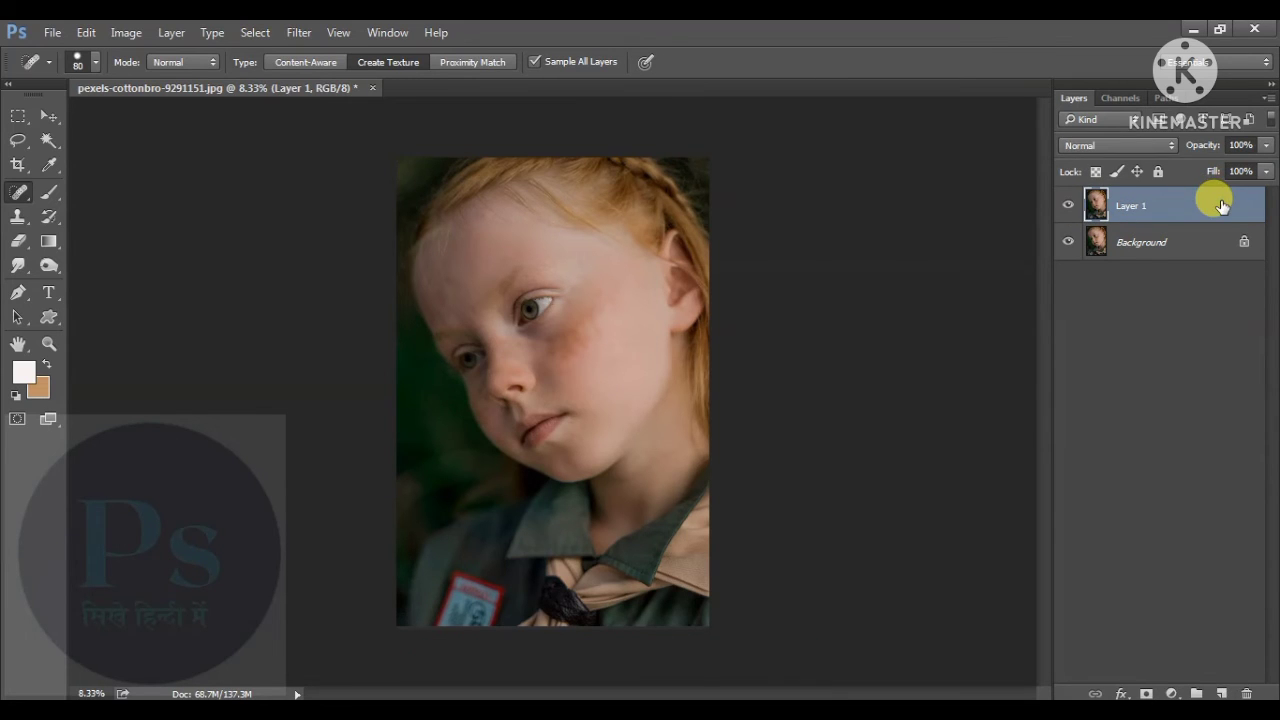
Add a new empty layer above the merged portrait and sample the lower cheek's skin tone for the Brush tool.
{"action": "key", "text": "ctrl+plus"}
{"action": "key", "text": "ctrl+plus"}
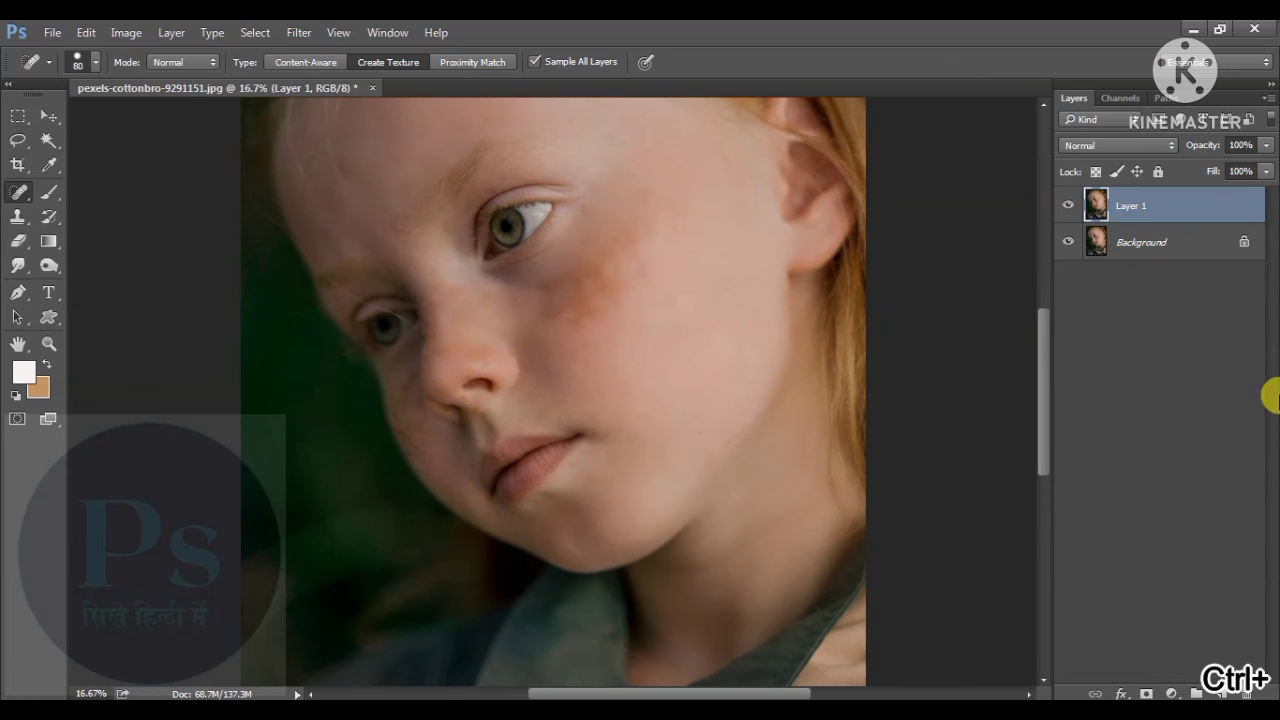
{"action": "left_click", "coordinate": [1221, 692]}
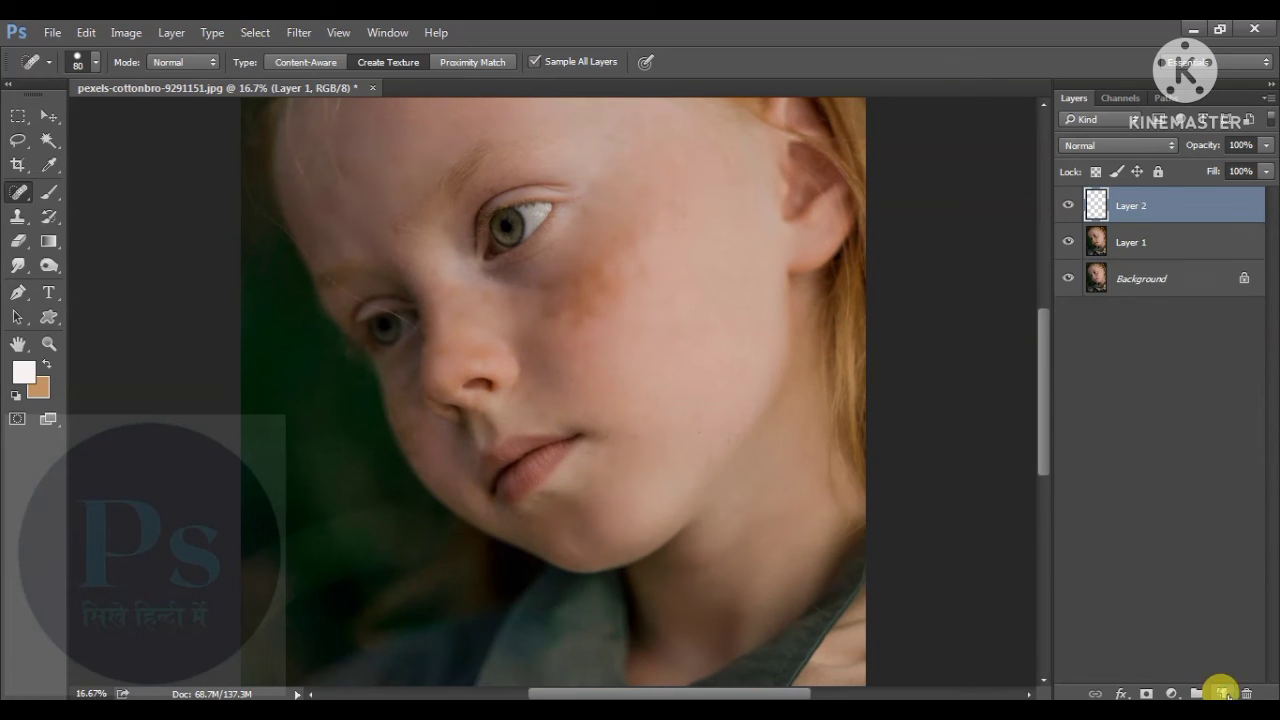
{"action": "left_click", "coordinate": [50, 191]}
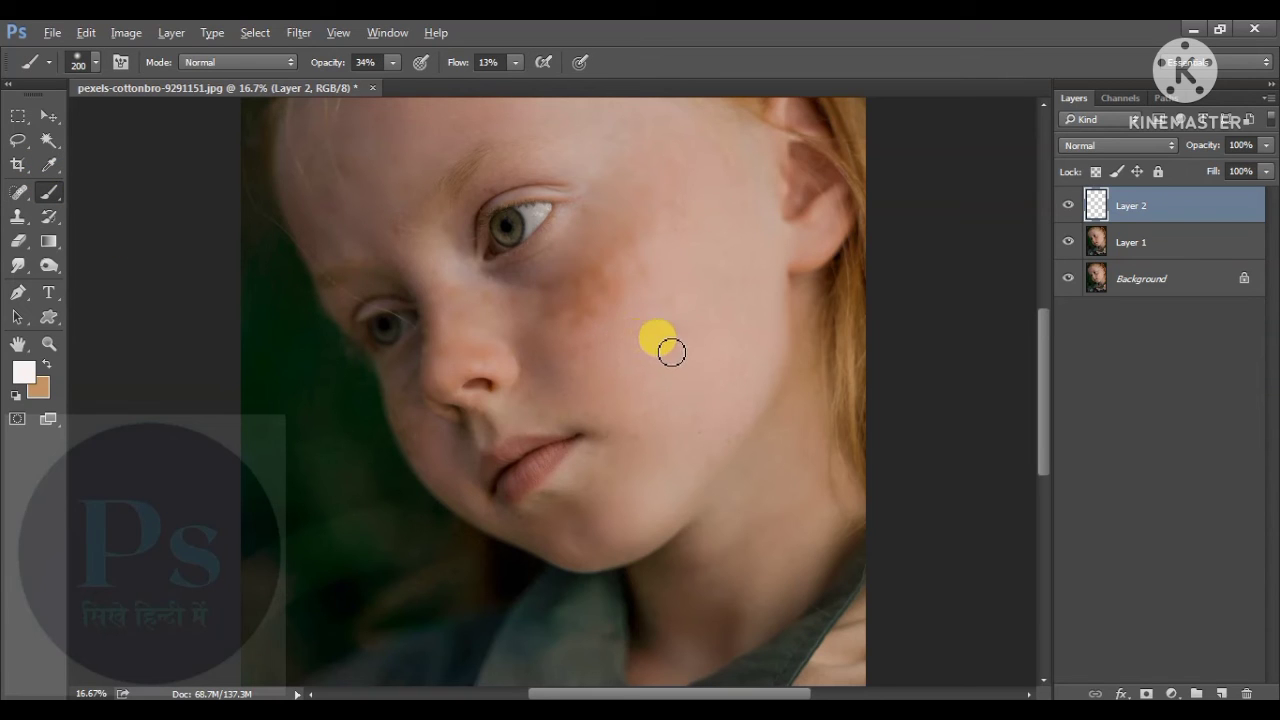
{"action": "left_click", "coordinate": [662, 394], "text": "alt"}
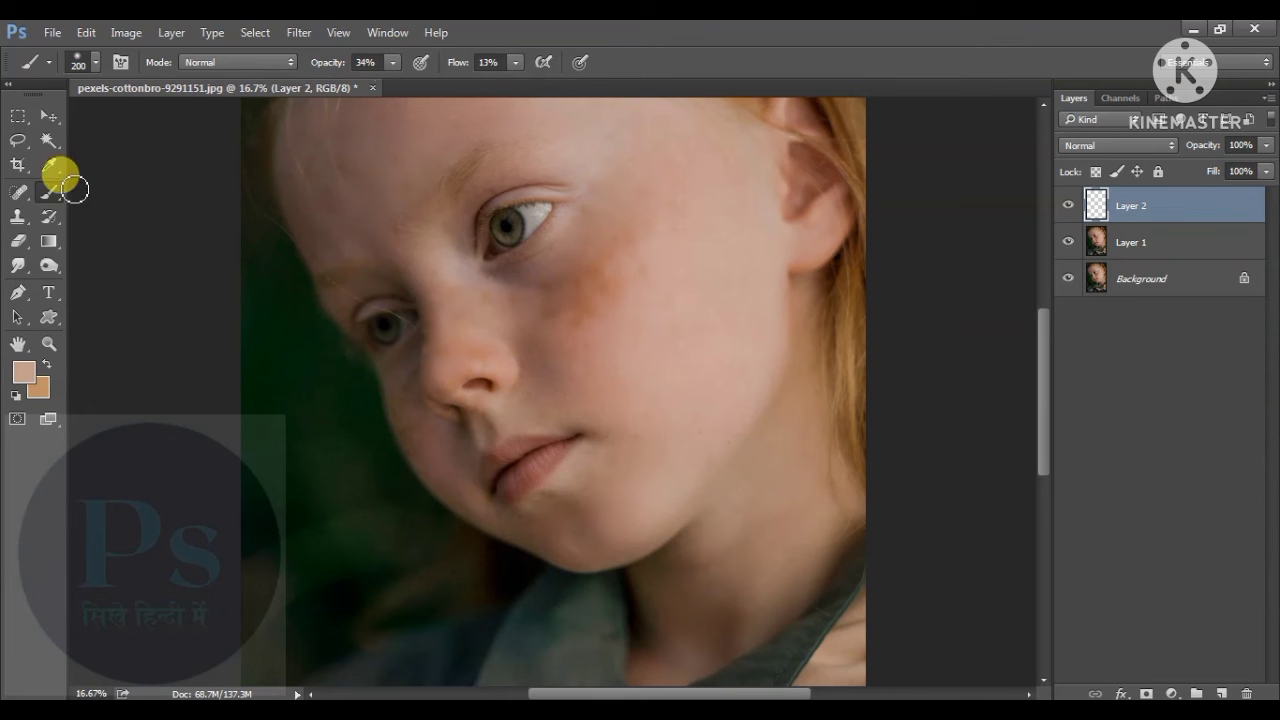
Paint the sampled skin tone over the reddish cheek patch and nose with a size 250 brush at 34% opacity and 13% flow.
{"action": "key", "text": "ctrl+plus"}
{"action": "key", "text": "ctrl+plus"}
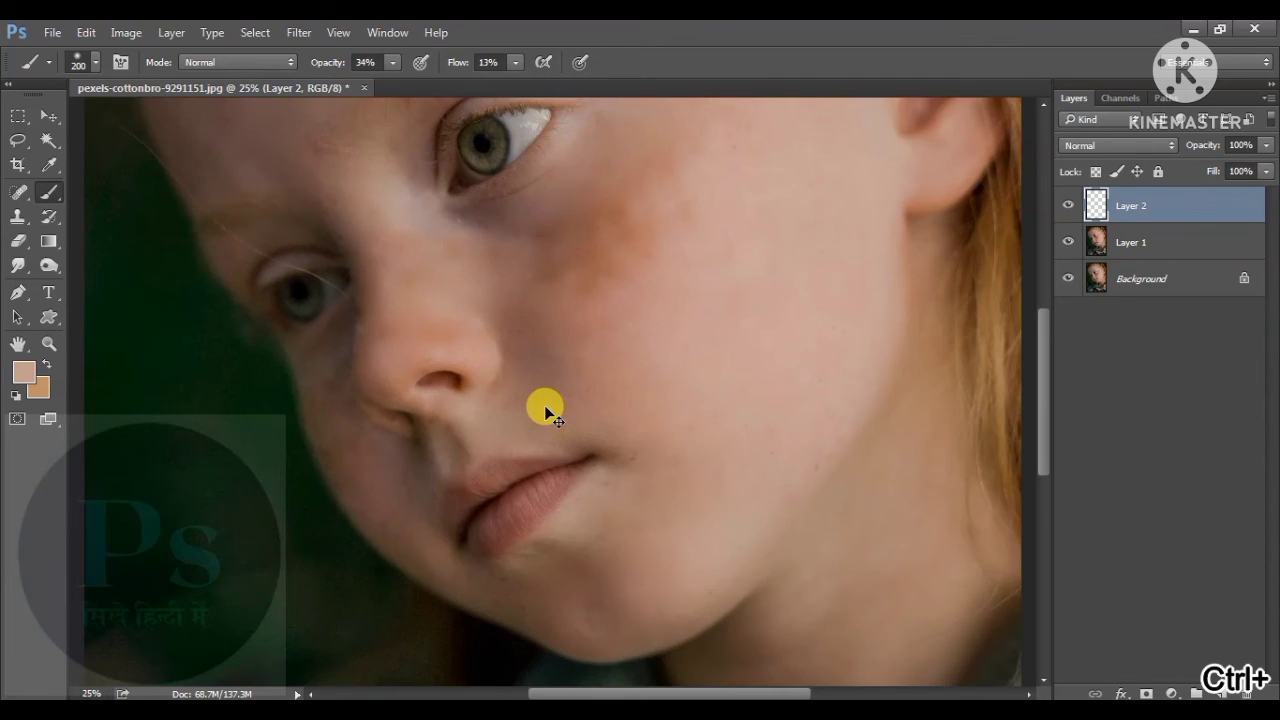
{"action": "scroll", "coordinate": [452, 376], "scroll_direction": "up", "scroll_amount": 5}
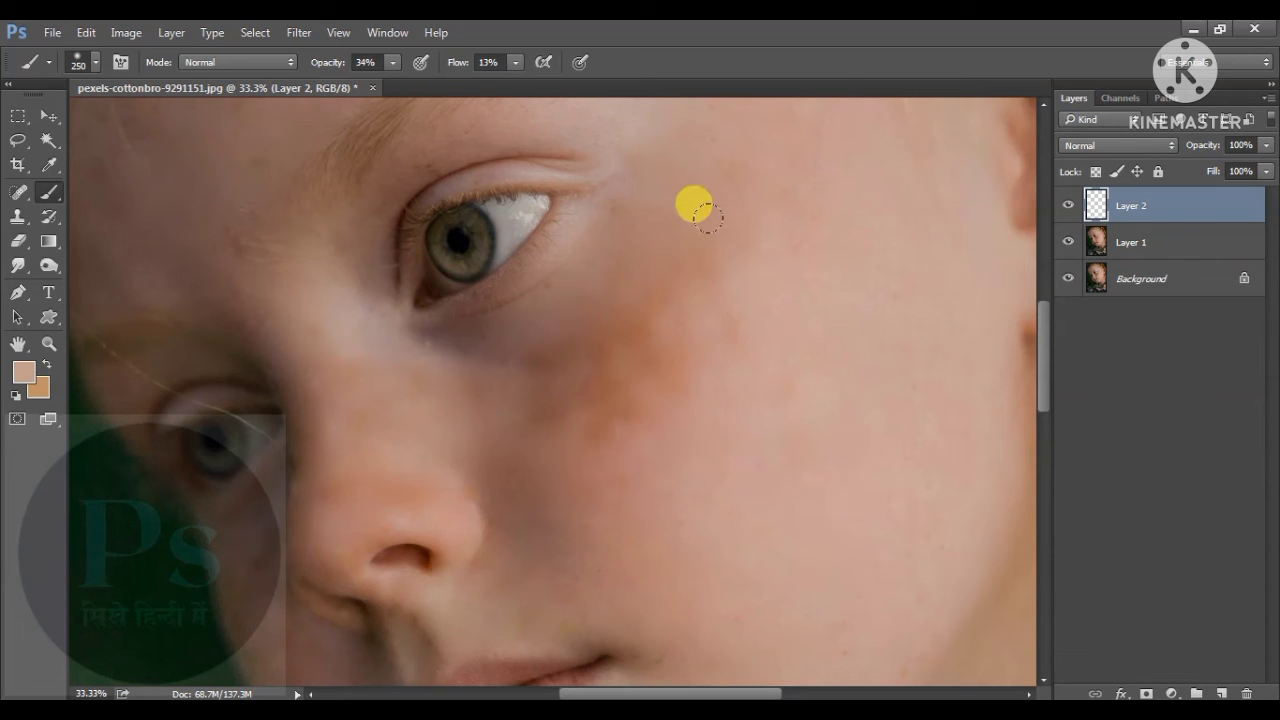
{"action": "mouse_move", "coordinate": [537, 366]}
{"action": "left_mouse_down"}
{"action": "mouse_move", "coordinate": [646, 336]}
{"action": "mouse_move", "coordinate": [538, 417]}
{"action": "mouse_move", "coordinate": [608, 385]}
{"action": "mouse_move", "coordinate": [580, 427]}
{"action": "mouse_move", "coordinate": [621, 380]}
{"action": "left_mouse_up"}
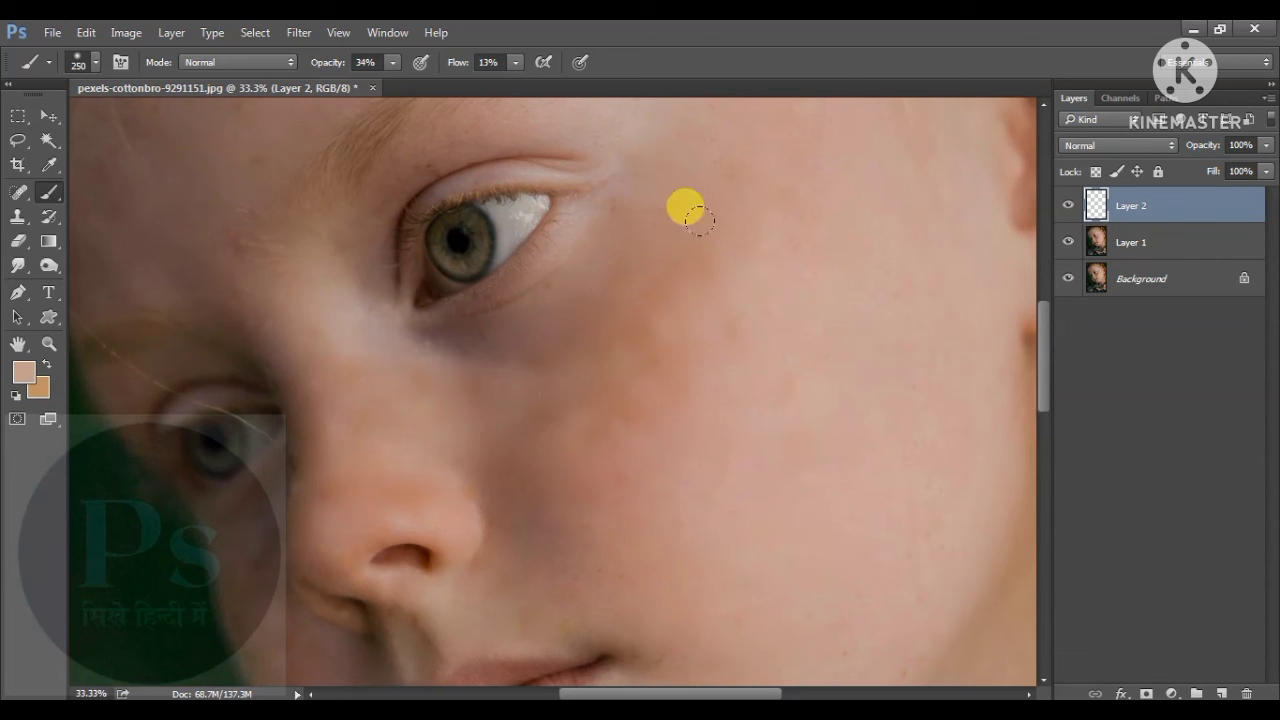
{"action": "mouse_move", "coordinate": [538, 398]}
{"action": "left_mouse_down"}
{"action": "mouse_move", "coordinate": [656, 352]}
{"action": "mouse_move", "coordinate": [594, 363]}
{"action": "mouse_move", "coordinate": [637, 408]}
{"action": "mouse_move", "coordinate": [706, 229]}
{"action": "mouse_move", "coordinate": [651, 252]}
{"action": "mouse_move", "coordinate": [523, 425]}
{"action": "mouse_move", "coordinate": [589, 461]}
{"action": "left_mouse_up"}
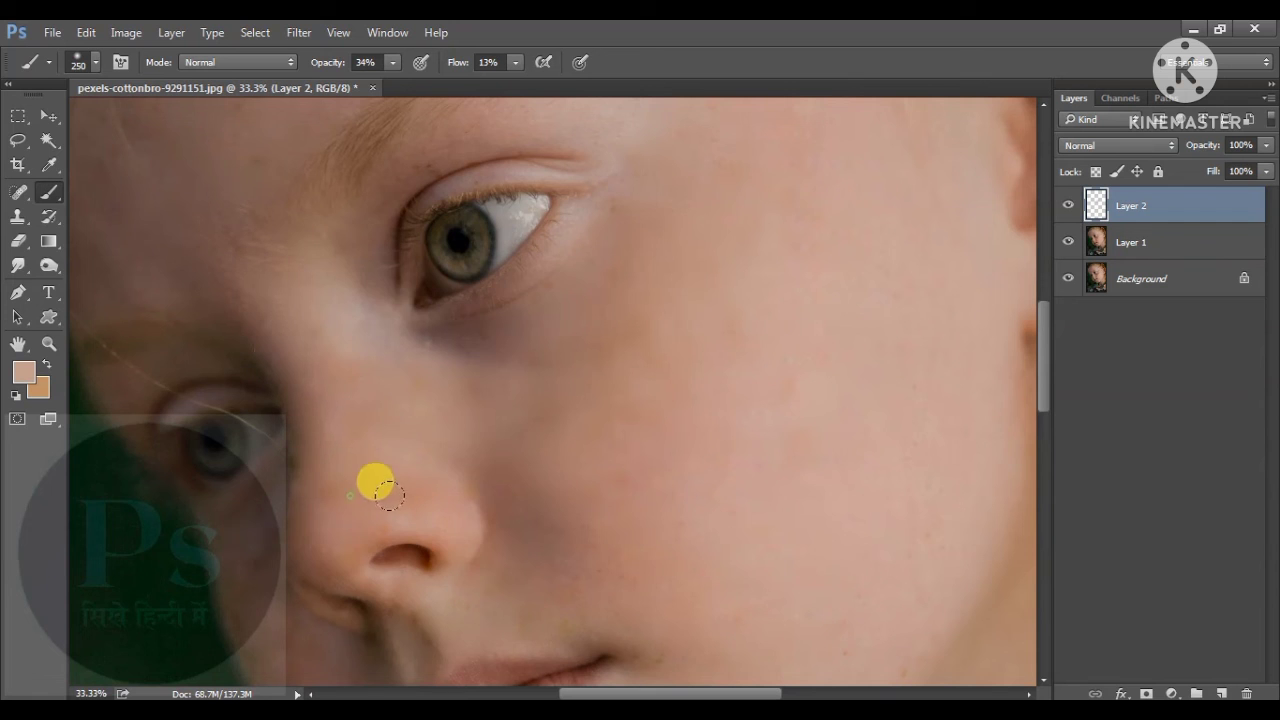
{"action": "left_click_drag", "start_coordinate": [545, 495], "coordinate": [573, 387]}
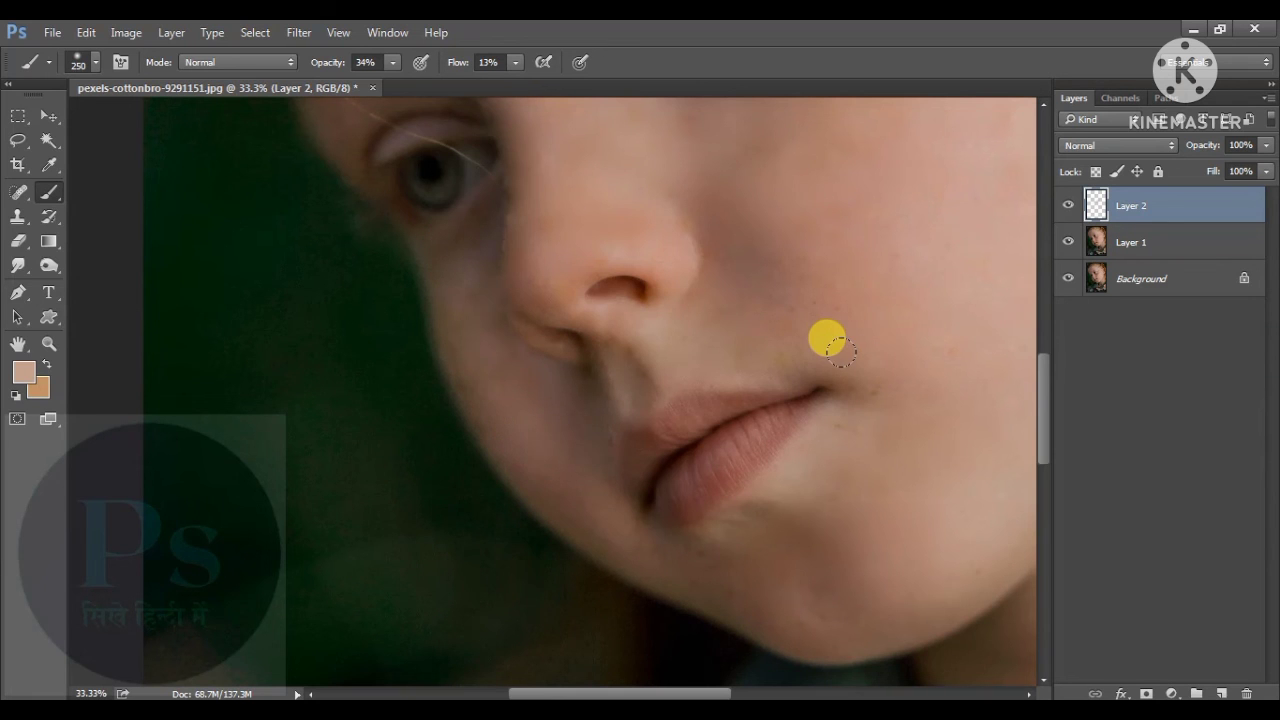
Merge the painted skin-tone layer with the retouched portrait layer beneath it.
{"action": "key", "text": "ctrl+minus"}
{"action": "key", "text": "ctrl+minus"}
{"action": "key", "text": "ctrl+minus"}
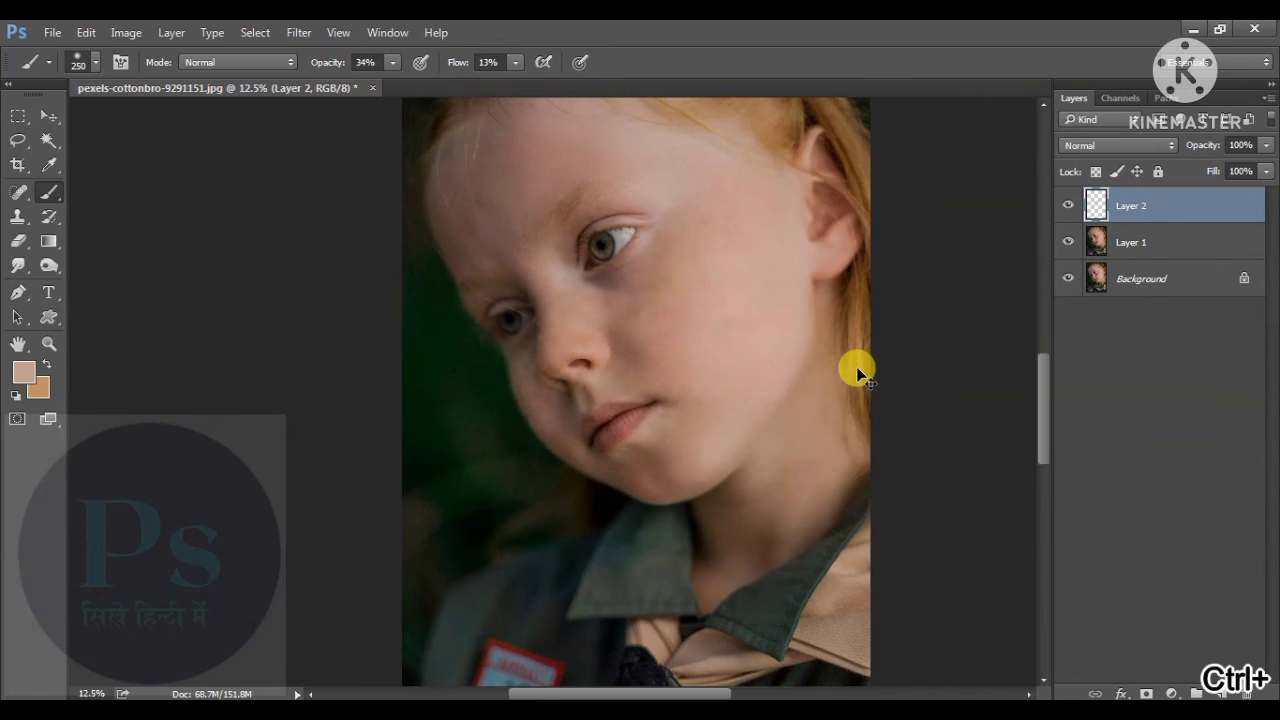
{"action": "key", "text": "ctrl+minus"}
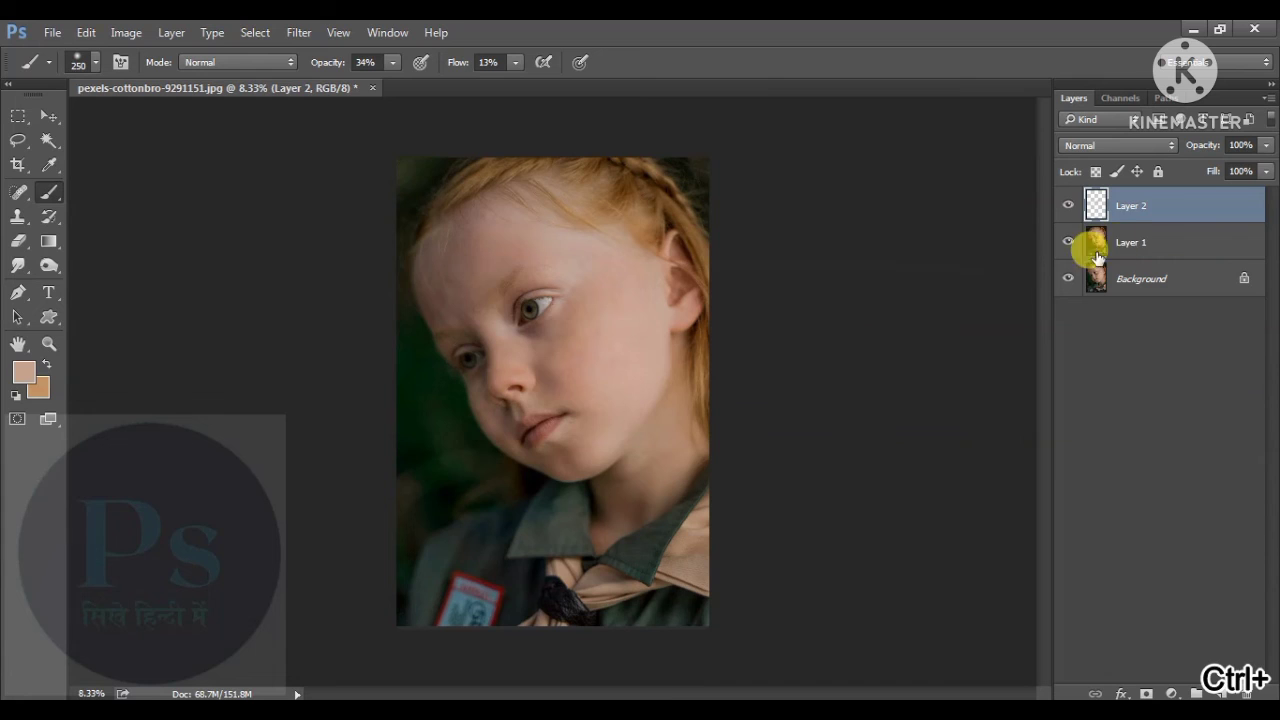
{"action": "left_click", "coordinate": [1150, 236], "text": "ctrl"}
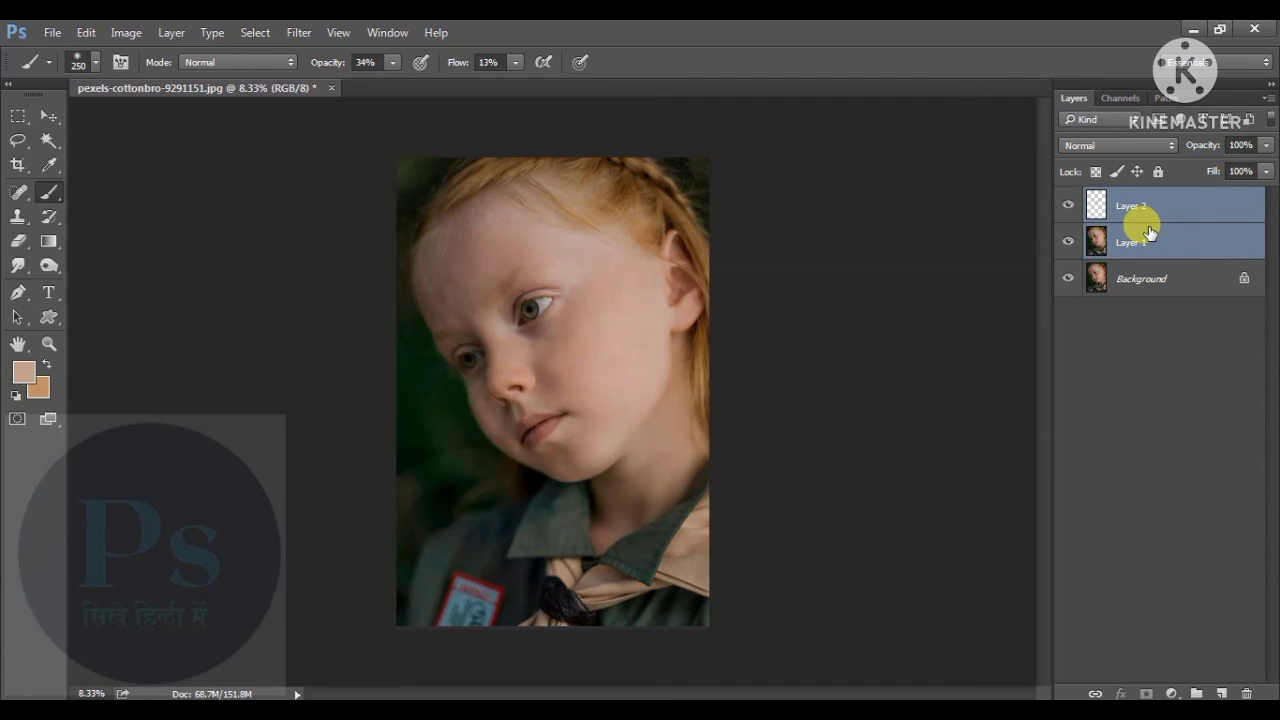
{"action": "key", "text": "ctrl+e"}
Compare the finished retouch with the original photo by hiding and showing the merged layer.
{"action": "left_click", "coordinate": [1068, 204]}
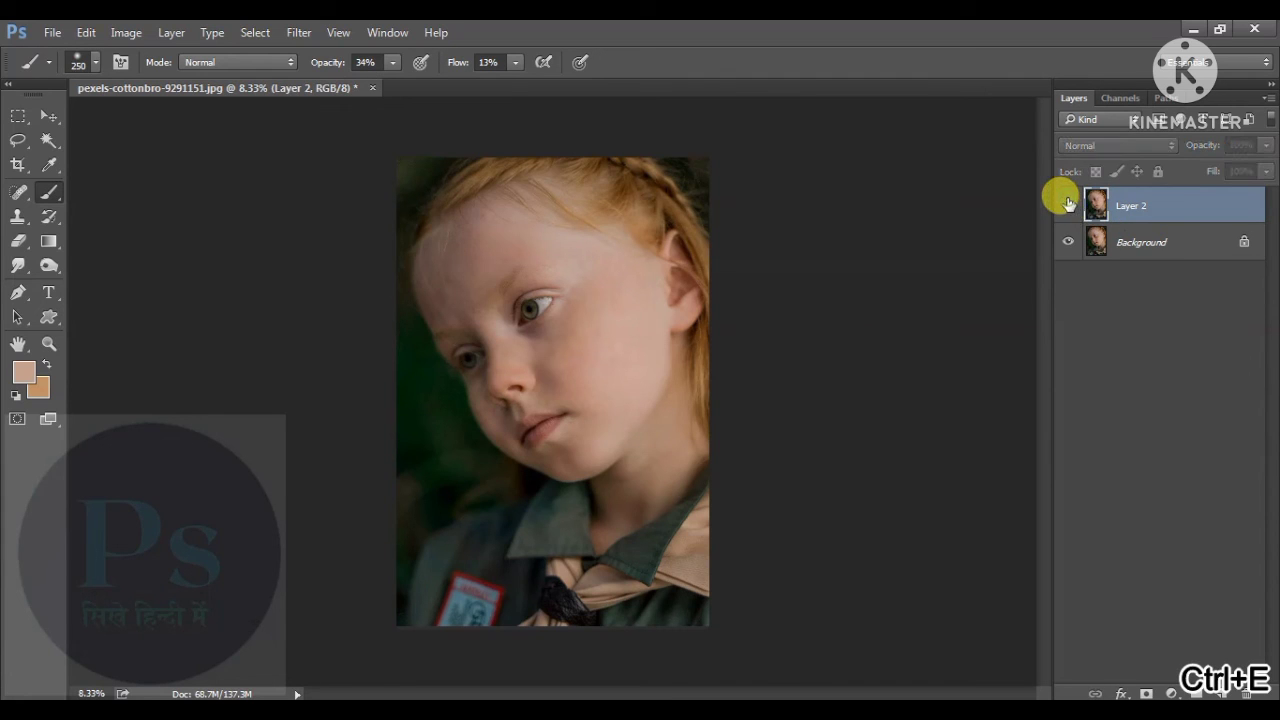
{"action": "left_click", "coordinate": [1068, 205]}
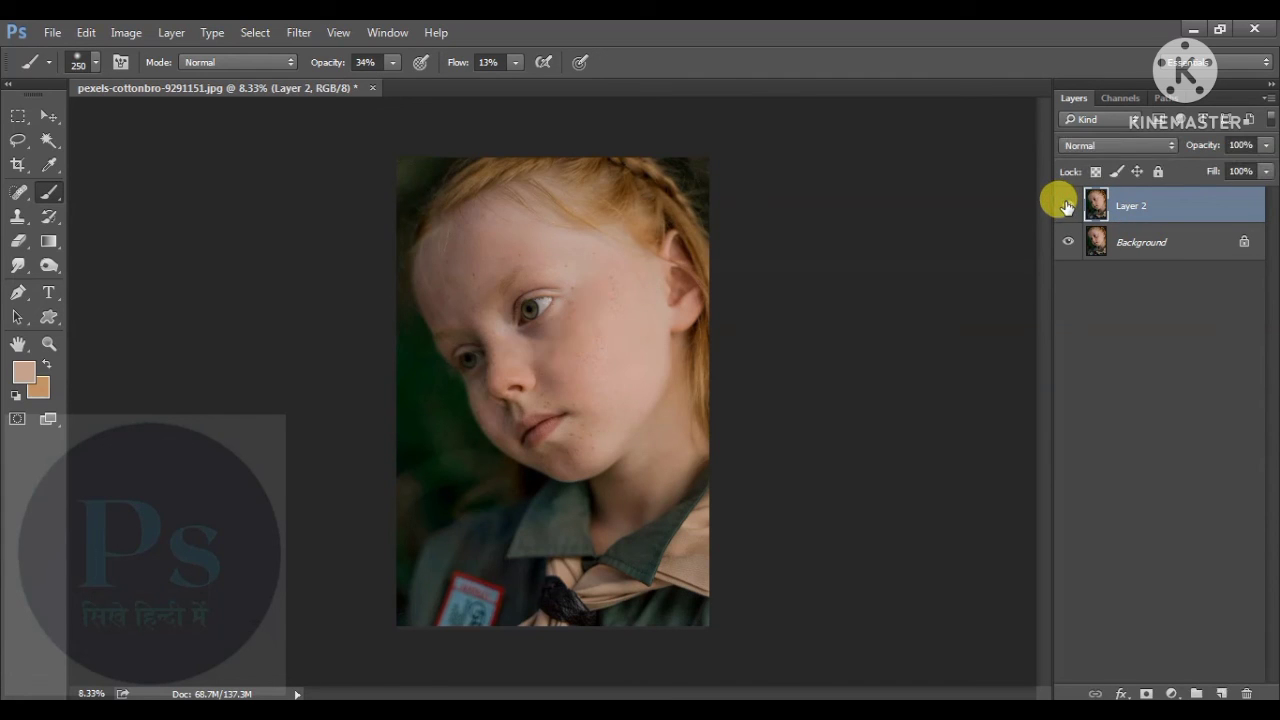
{"action": "left_click", "coordinate": [1068, 205]}
{"action": "left_click", "coordinate": [1068, 205]}
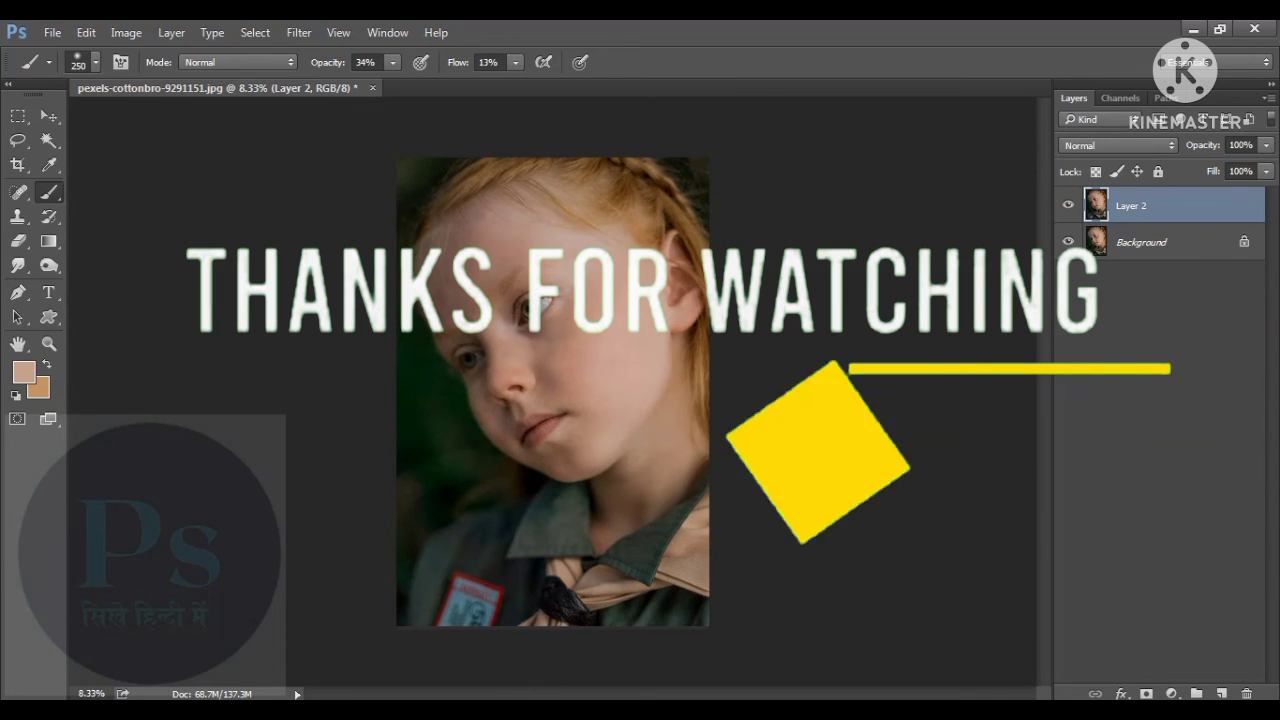
{"action": "left_click", "coordinate": [490, 710]}
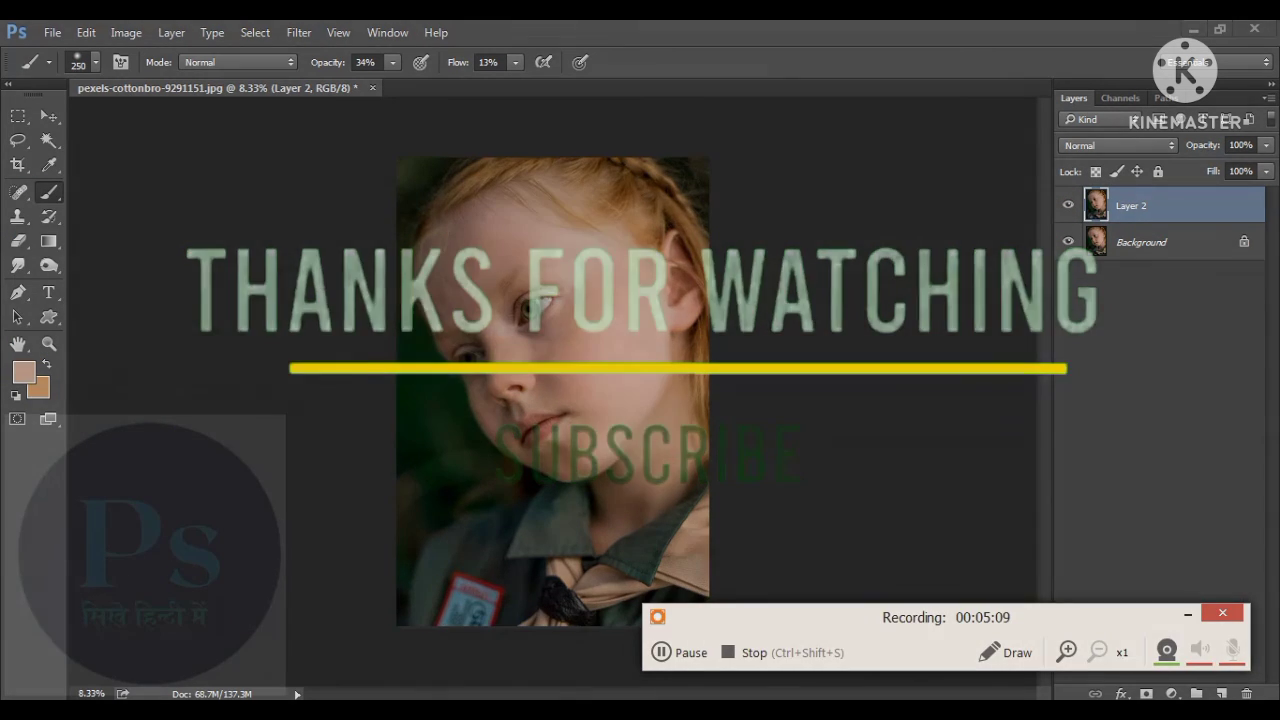